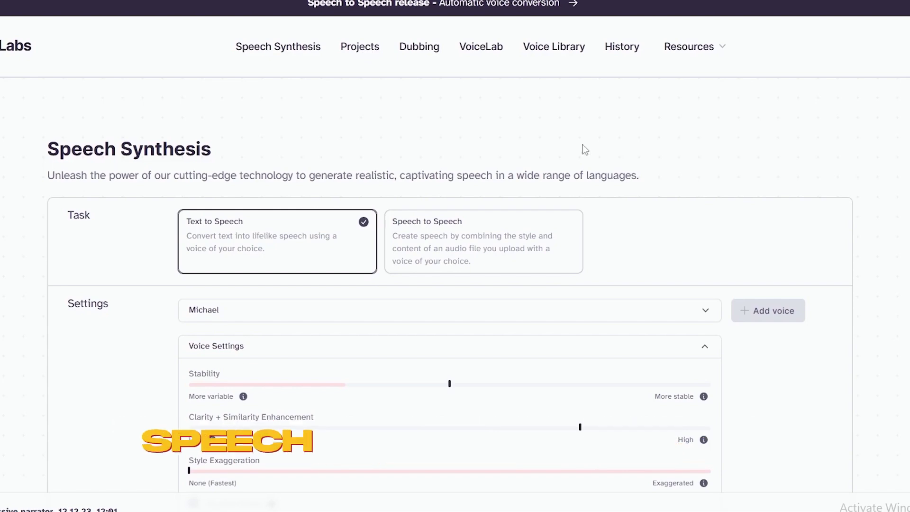
# - Open the Instant Voice Cloning form, look over its sample upload, label and description fields, and close it
pyautogui.click(794, 314)
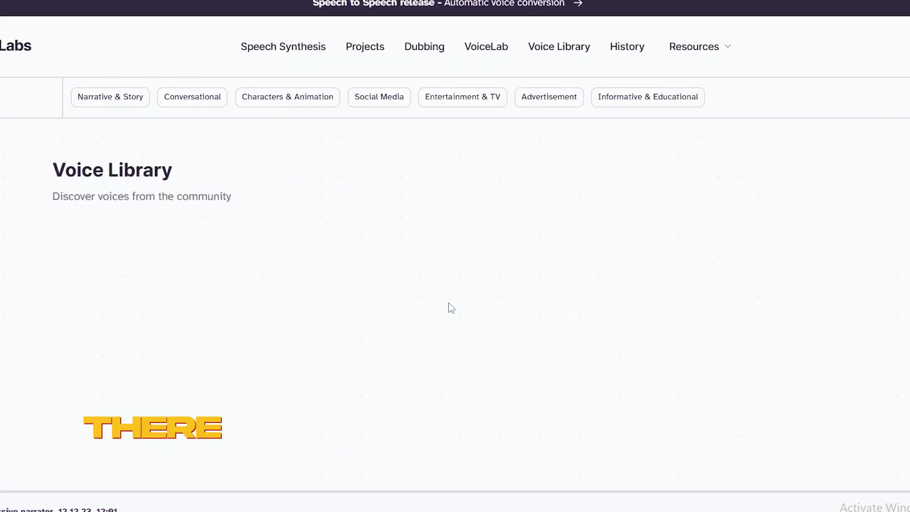
pyautogui.scroll(-2, 892, 181)
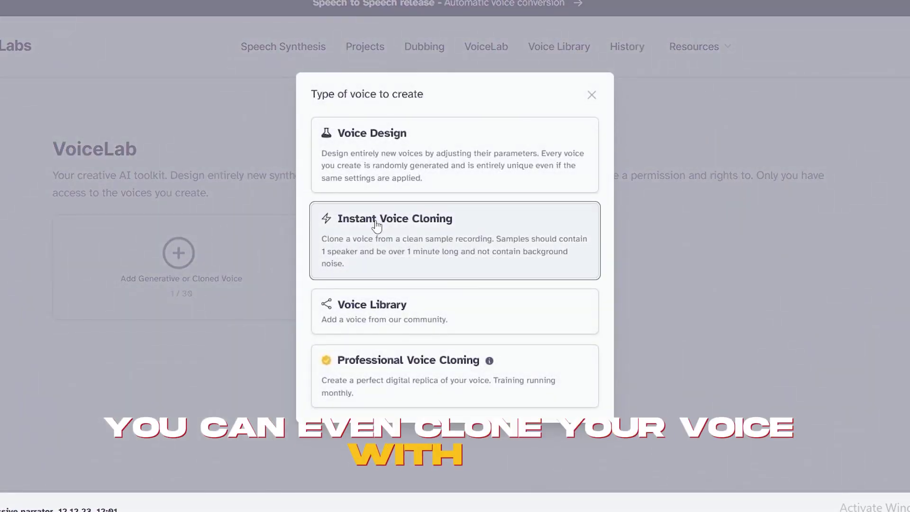
pyautogui.click(376, 221)
pyautogui.scroll(-2, 394, 209)
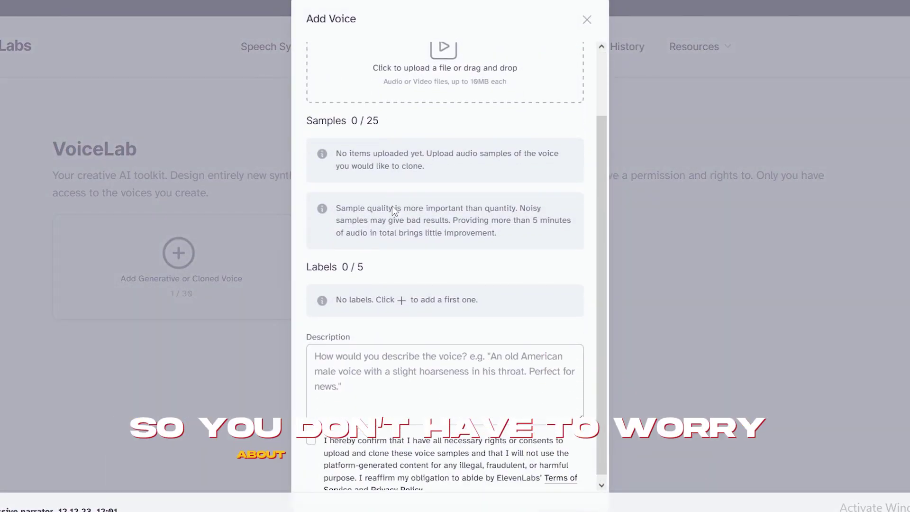
pyautogui.scroll(2, 394, 206)
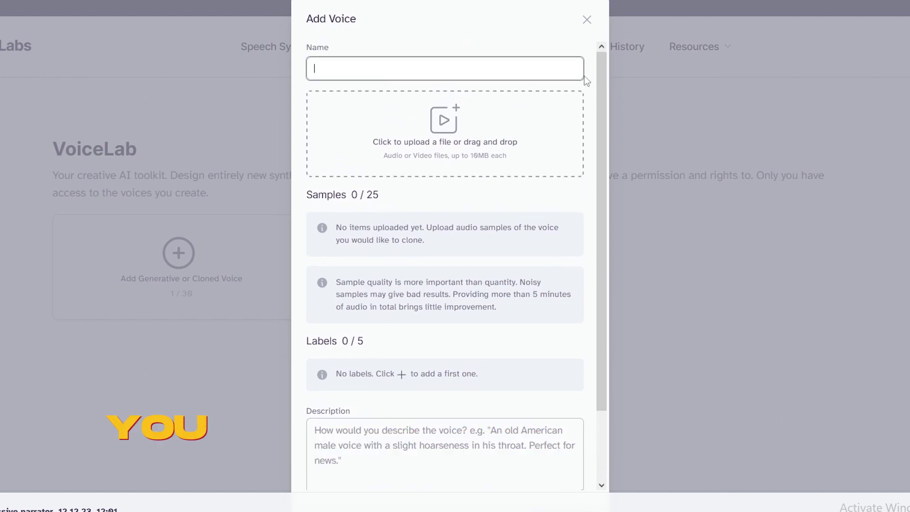
pyautogui.click(588, 21)
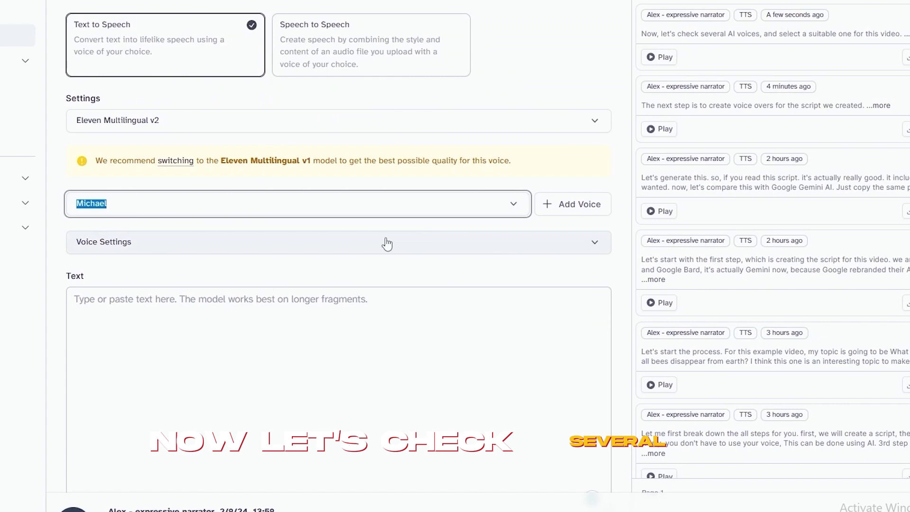
# - Open the community Voice Library as the source for adding a new voice to VoiceLab
pyautogui.click(509, 204)
pyautogui.click(83, 253)
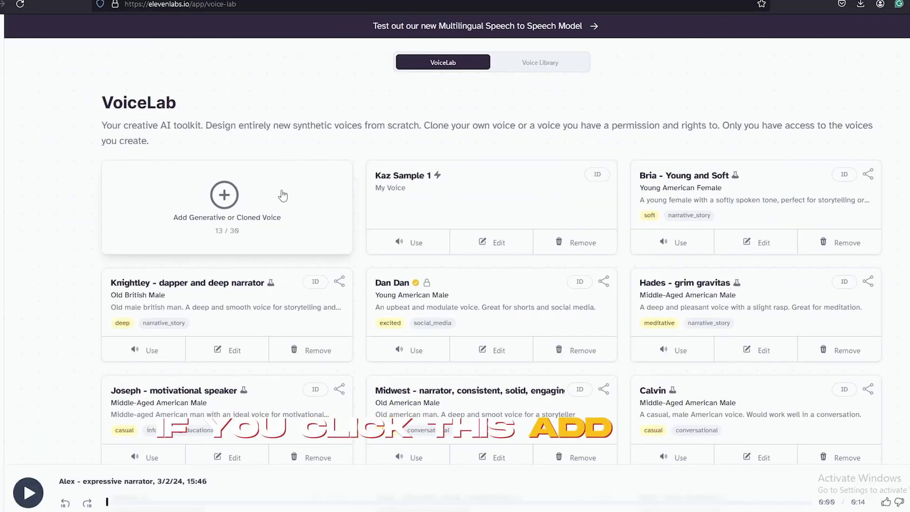
pyautogui.click(283, 195)
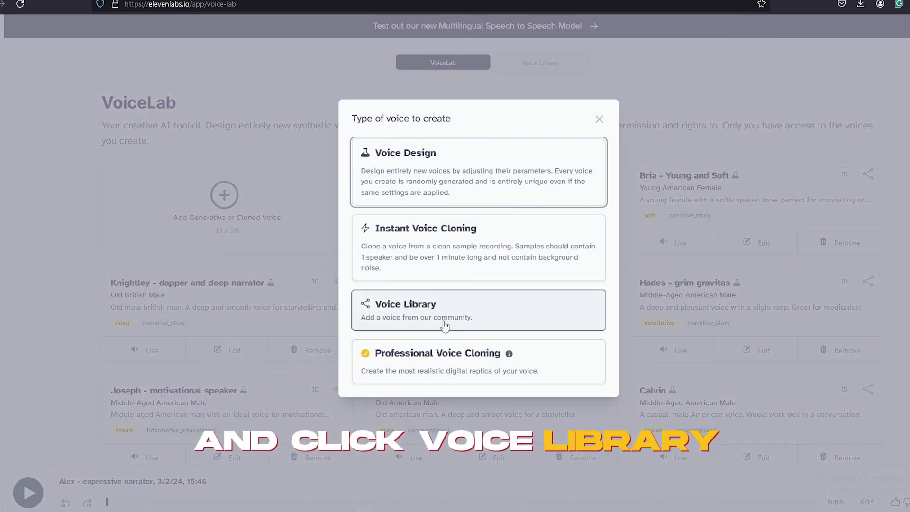
pyautogui.click(452, 322)
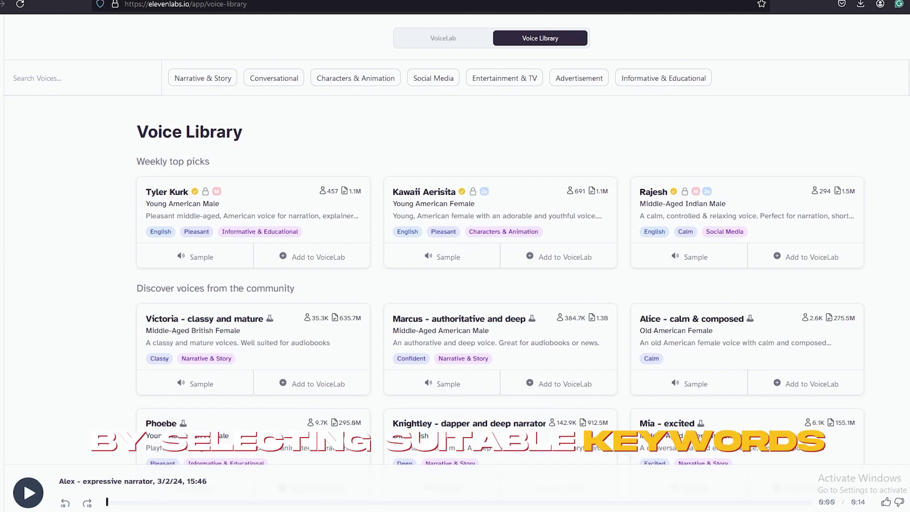
# - Filter the community voices by Social Media and add "Marcus - strong gamer" to VoiceLab under its default name
pyautogui.scroll(-15, 500, 256)
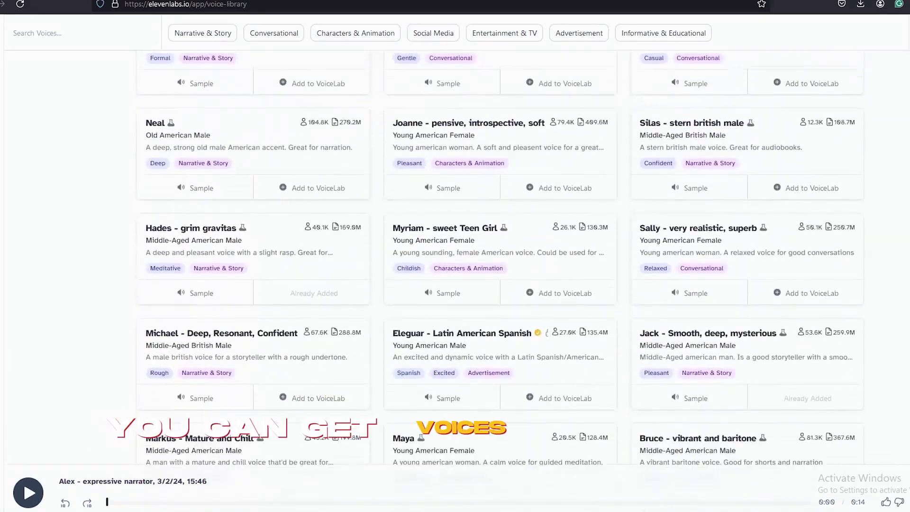
pyautogui.scroll(15, 500, 256)
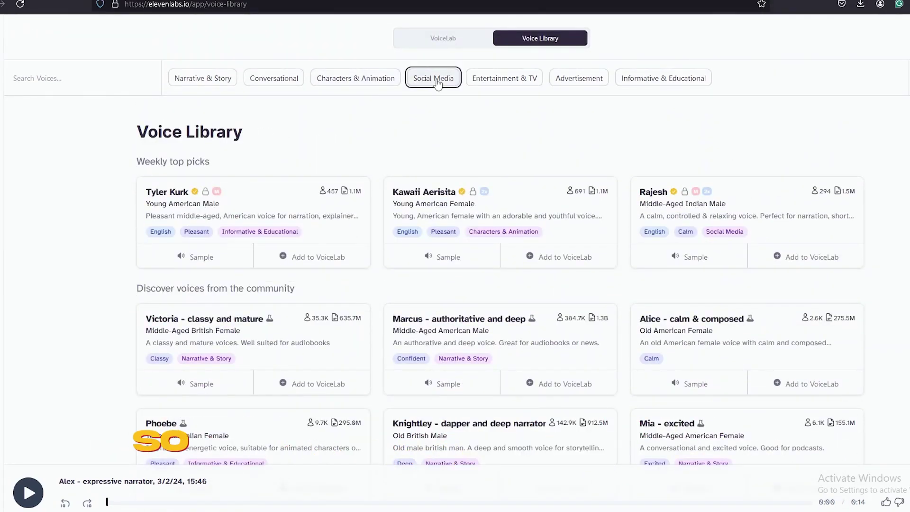
pyautogui.click(435, 81)
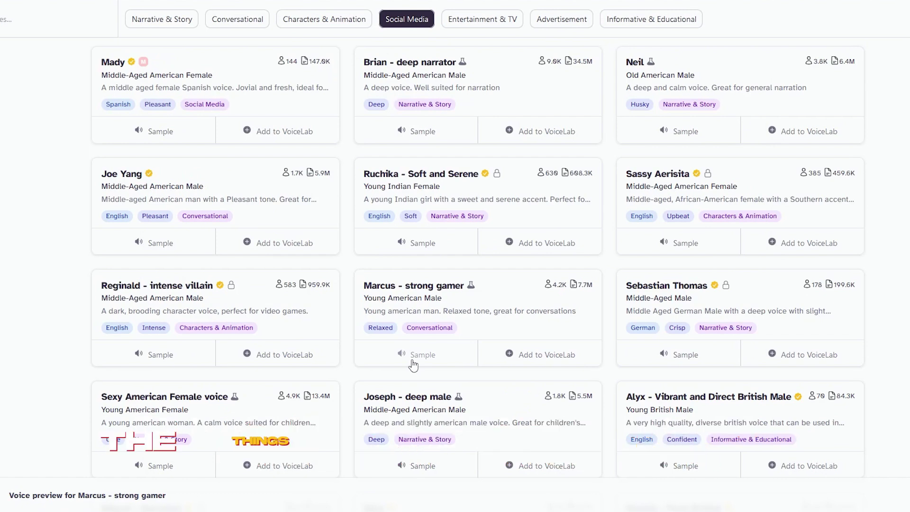
pyautogui.click(521, 363)
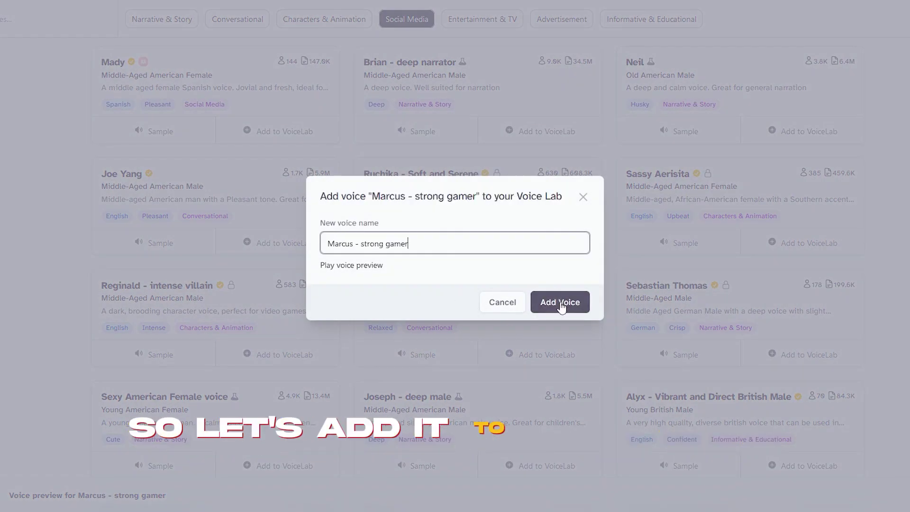
pyautogui.click(560, 302)
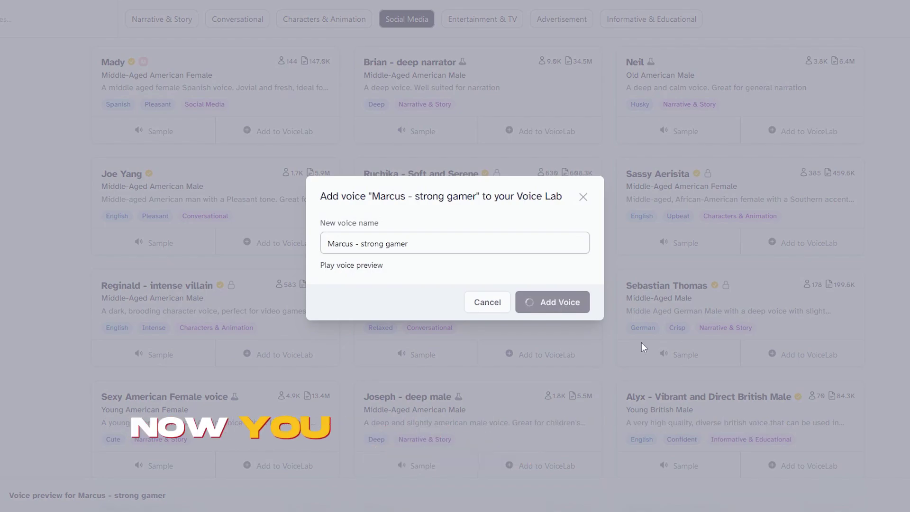
# - Select the "Marcus - strong gamer" voice for Text to Speech and generate speech from the beekeeper story script
pyautogui.click(148, 234)
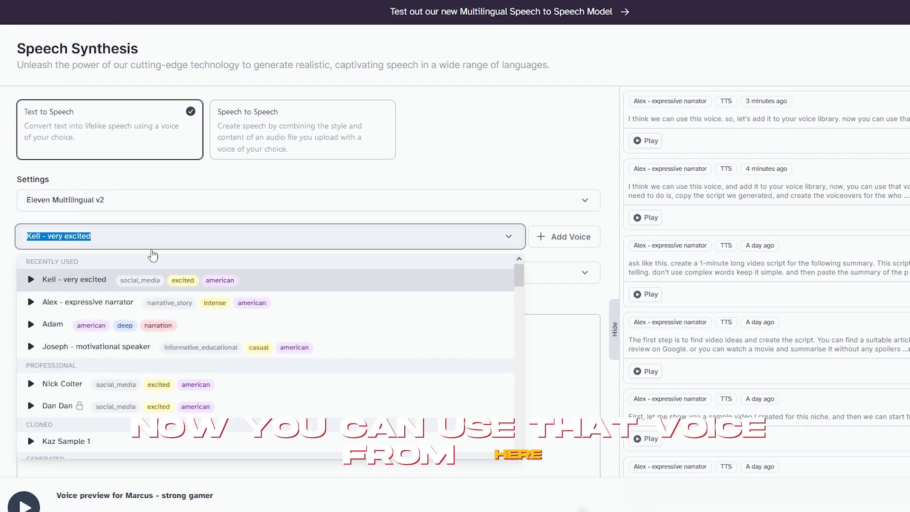
pyautogui.scroll(-5, 197, 317)
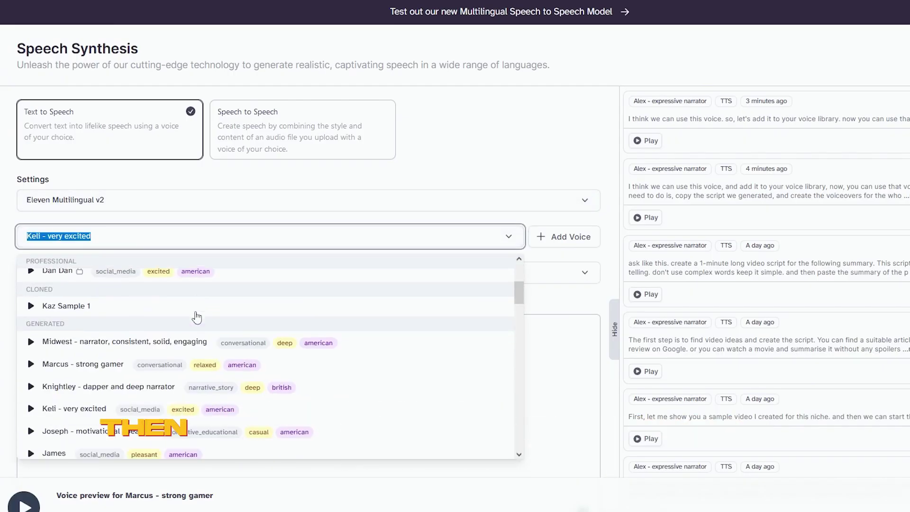
pyautogui.click(345, 371)
pyautogui.scroll(-3, 108, 309)
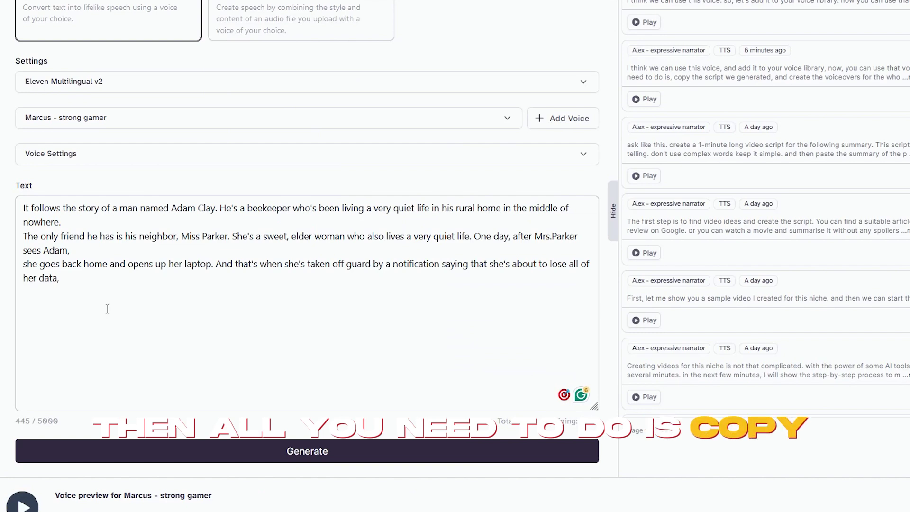
pyautogui.click(179, 449)
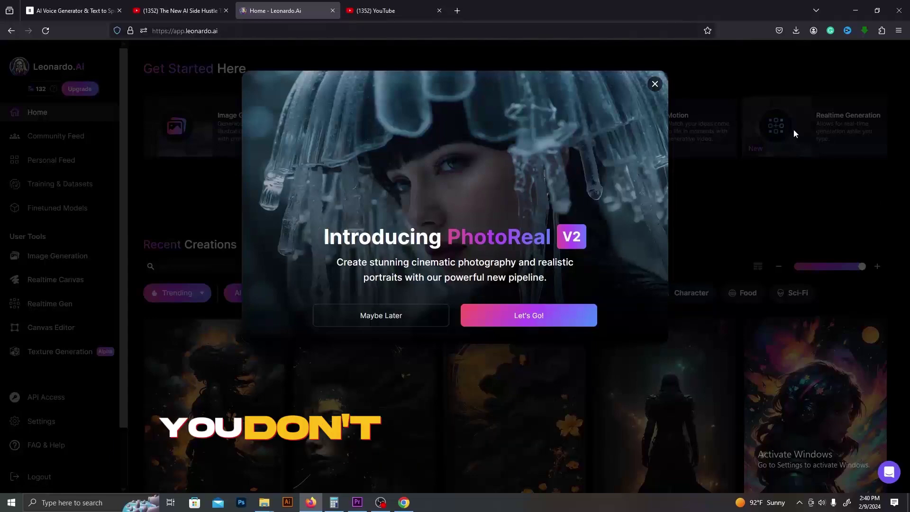
# - In Leonardo.Ai, dismiss the PhotoReal V2 announcement and browse the trending community images for a cartoon or art style
pyautogui.click(655, 84)
pyautogui.moveTo(54, 89)
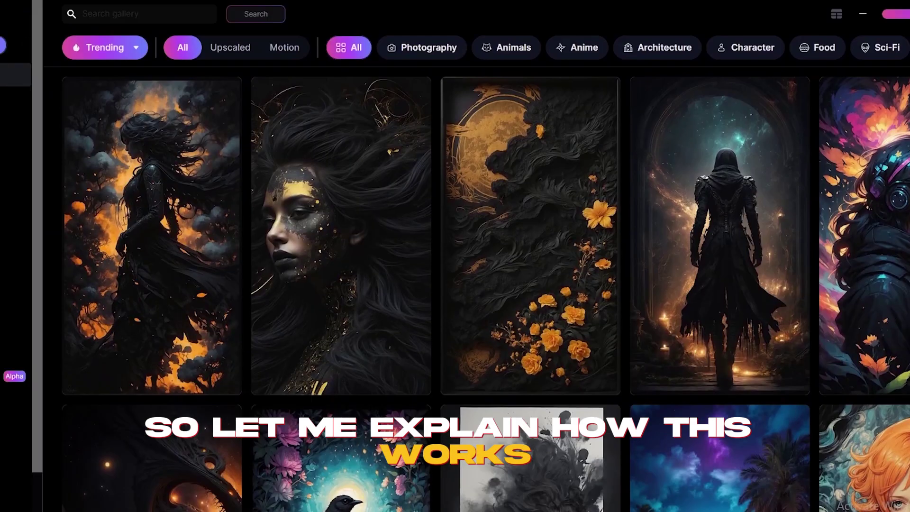
pyautogui.scroll(-1, 345, 193)
pyautogui.scroll(-10, 455, 256)
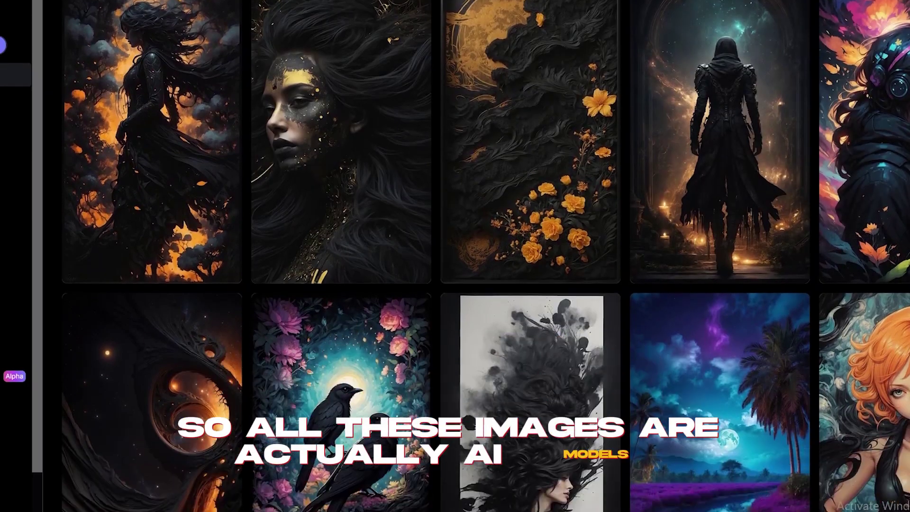
pyautogui.scroll(-8, 455, 256)
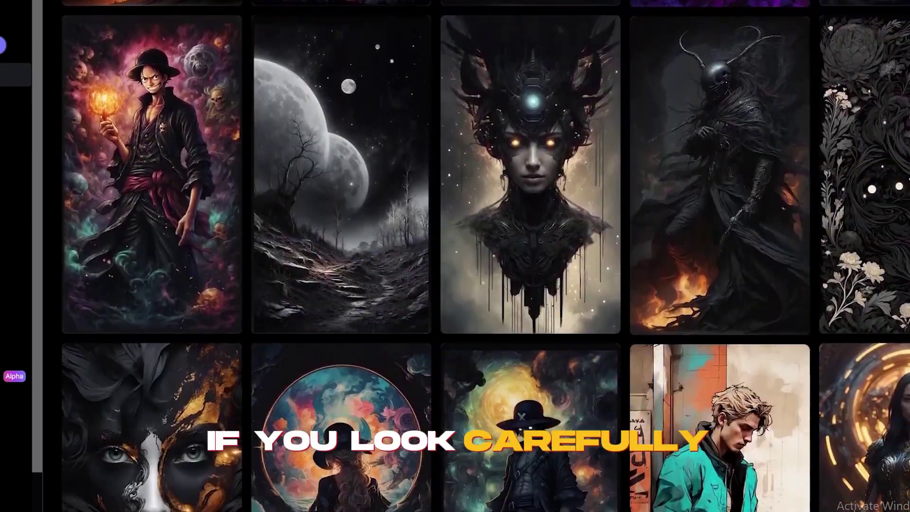
pyautogui.scroll(-7, 455, 256)
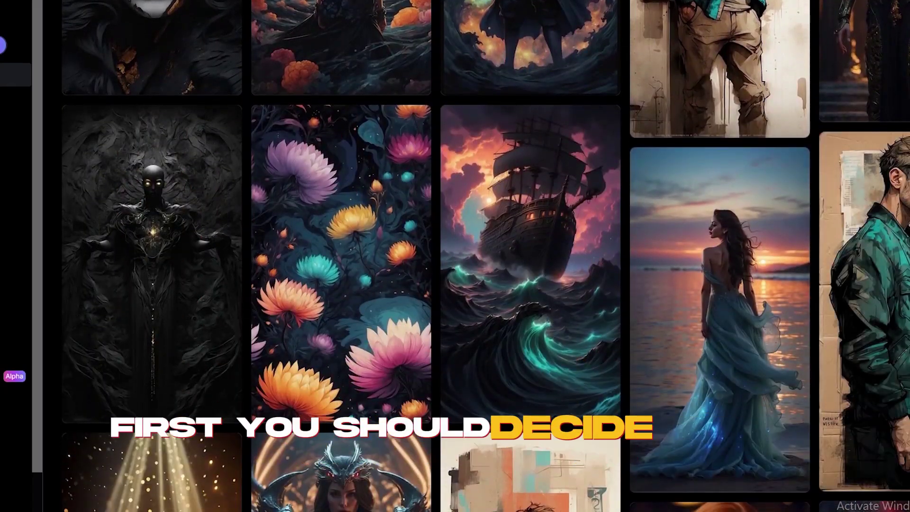
pyautogui.scroll(-12, 456, 256)
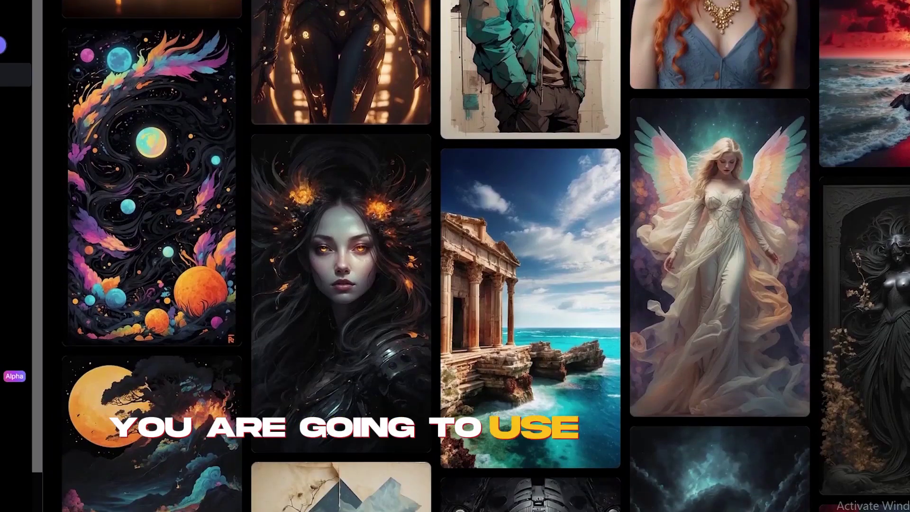
pyautogui.scroll(-5, 306, 295)
pyautogui.scroll(-4, 305, 295)
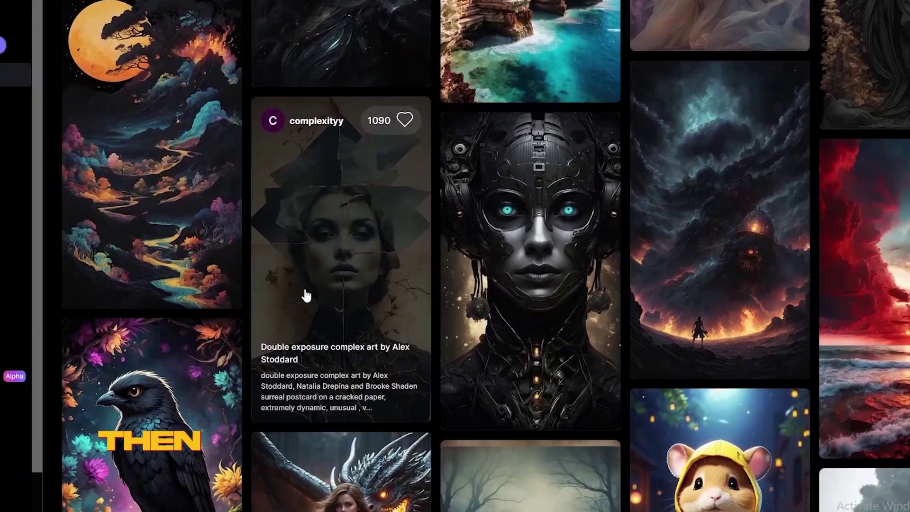
pyautogui.scroll(10, 306, 295)
pyautogui.scroll(14, 306, 295)
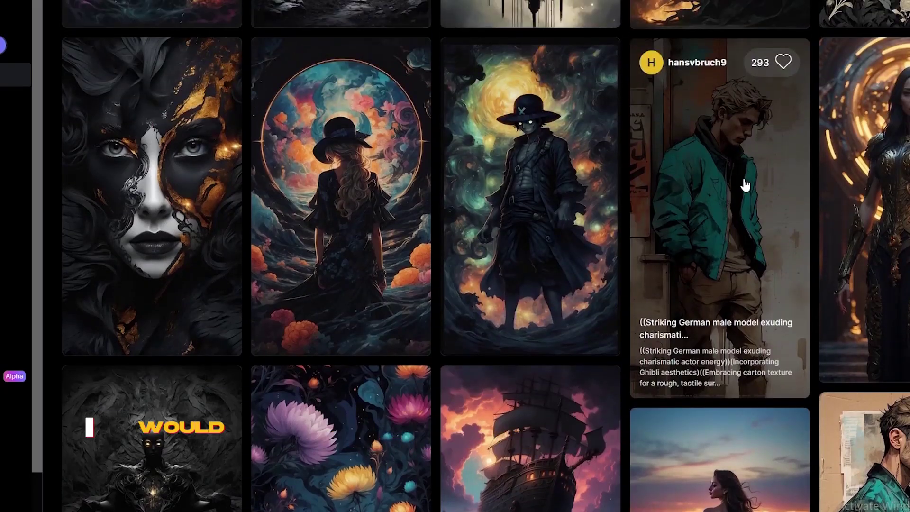
pyautogui.scroll(3, 746, 185)
pyautogui.scroll(3, 746, 185)
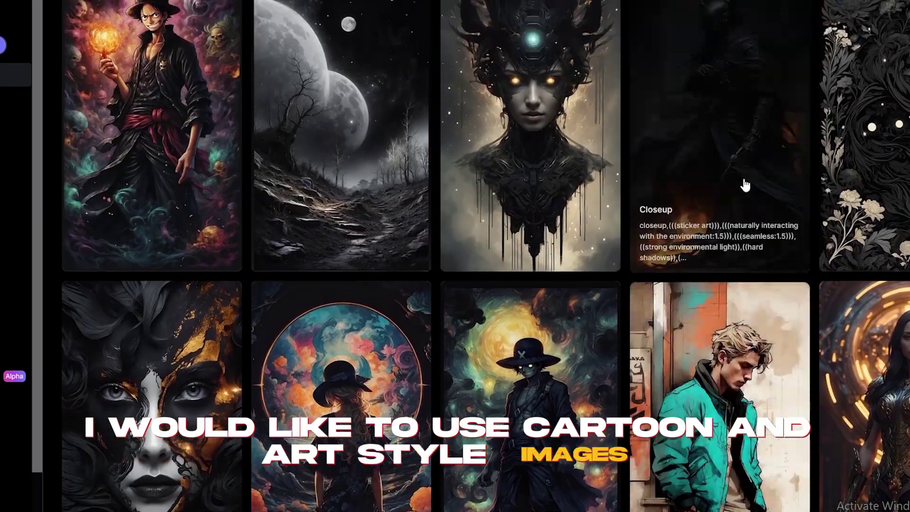
pyautogui.scroll(-1, 745, 185)
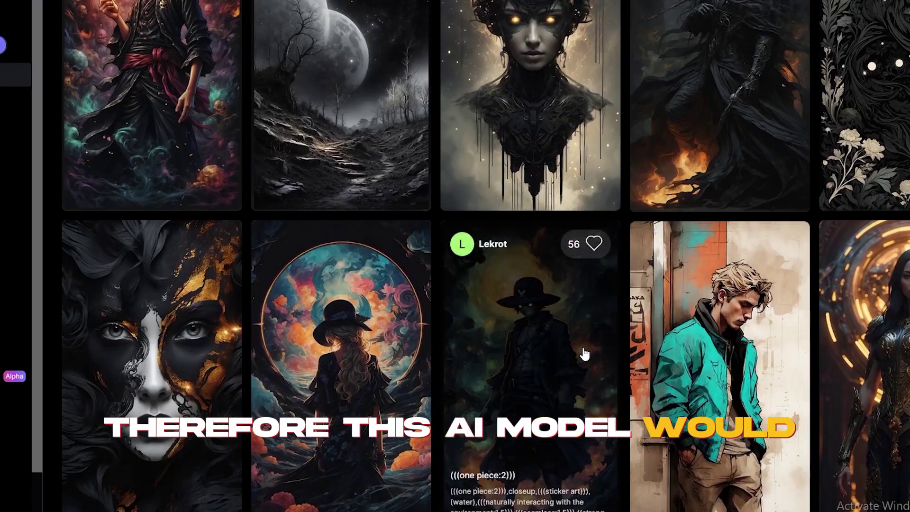
# - Open the "(((one piece:2)))" gallery image and examine its prompt, negative prompt and generation details
pyautogui.click(580, 358)
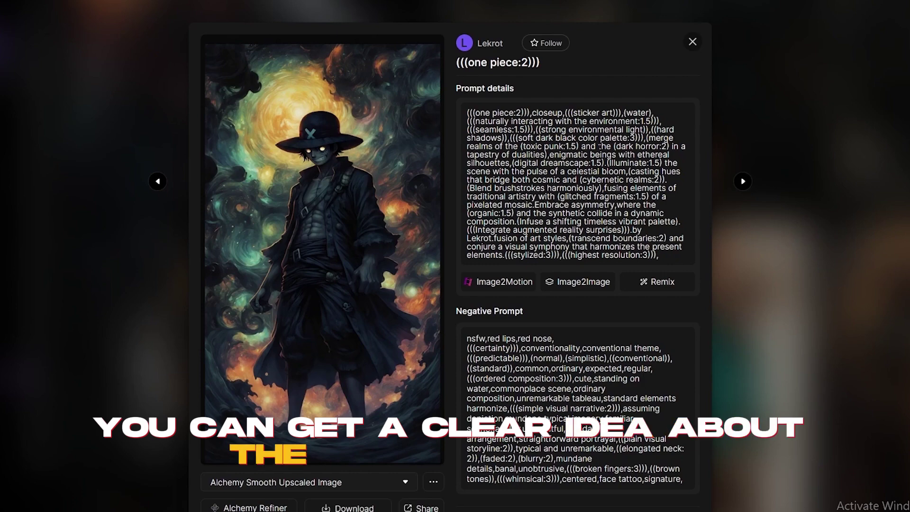
pyautogui.scroll(-6, 549, 354)
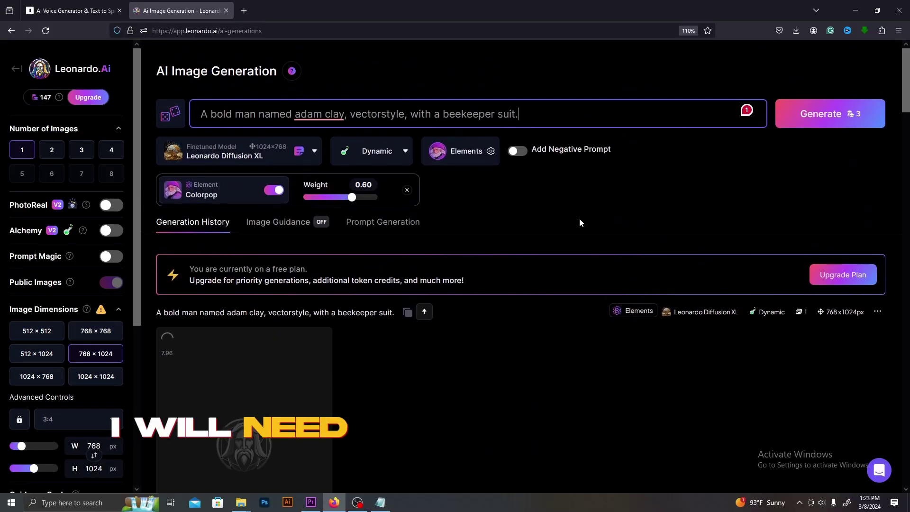
# - Replace the image prompt with "a black middle old woman, in the rural area firm" and generate the image
pyautogui.scroll(-1, 580, 219)
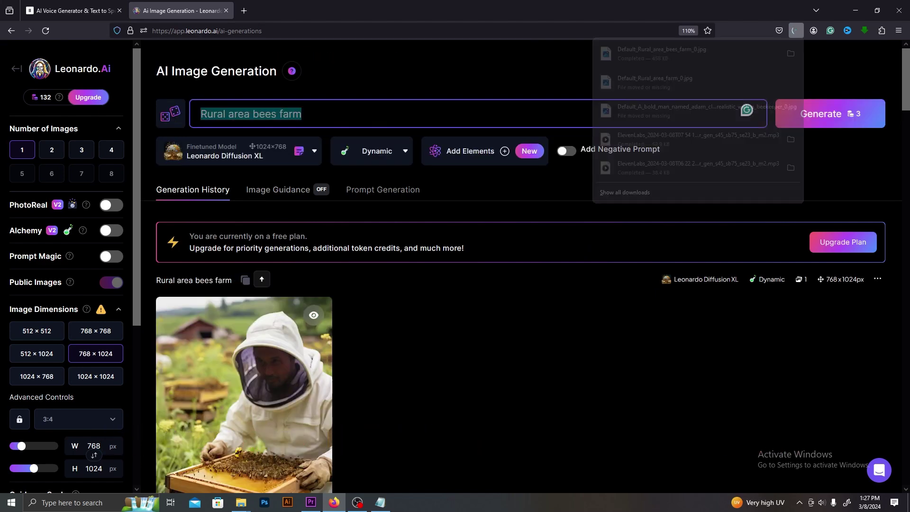
pyautogui.click(264, 111)
pyautogui.write('mrs')
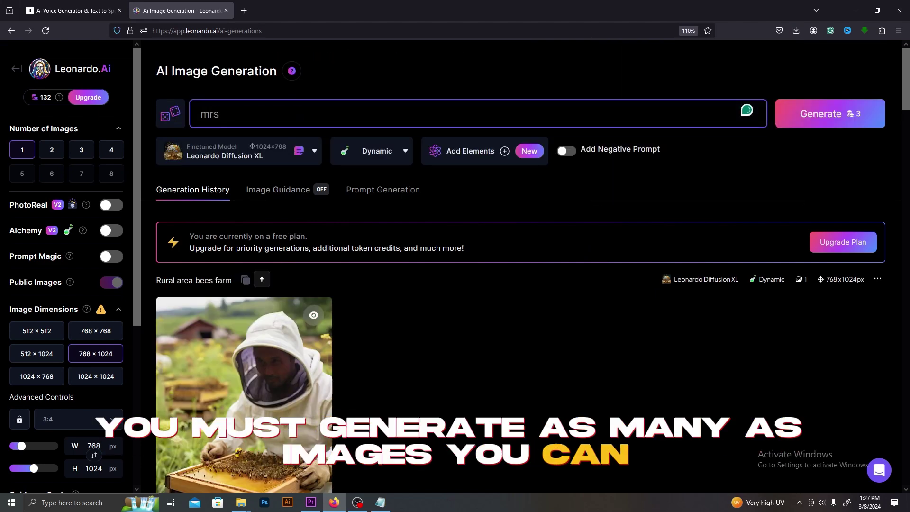
pyautogui.press('BackSpace')
pyautogui.press('BackSpace')
pyautogui.write('a black m')
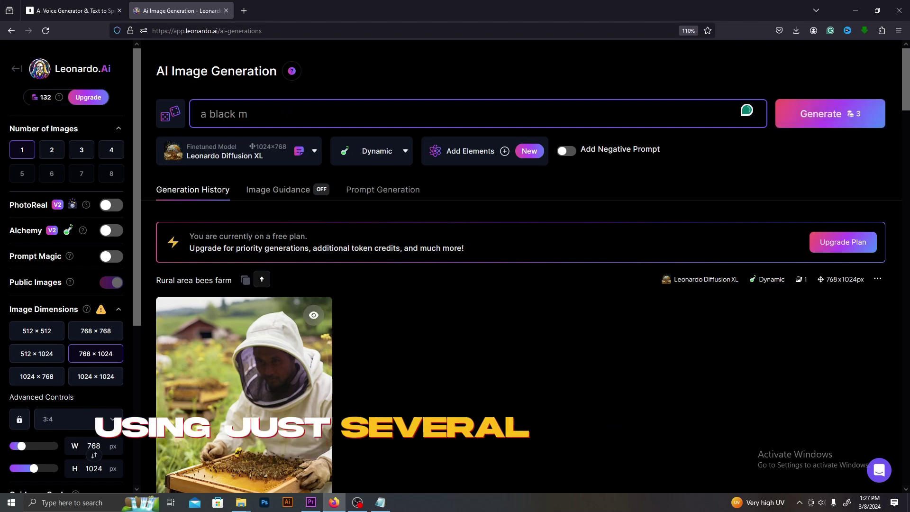
pyautogui.write('iddle aged')
pyautogui.press('BackSpace')
pyautogui.press('BackSpace')
pyautogui.press('BackSpace')
pyautogui.write('o')
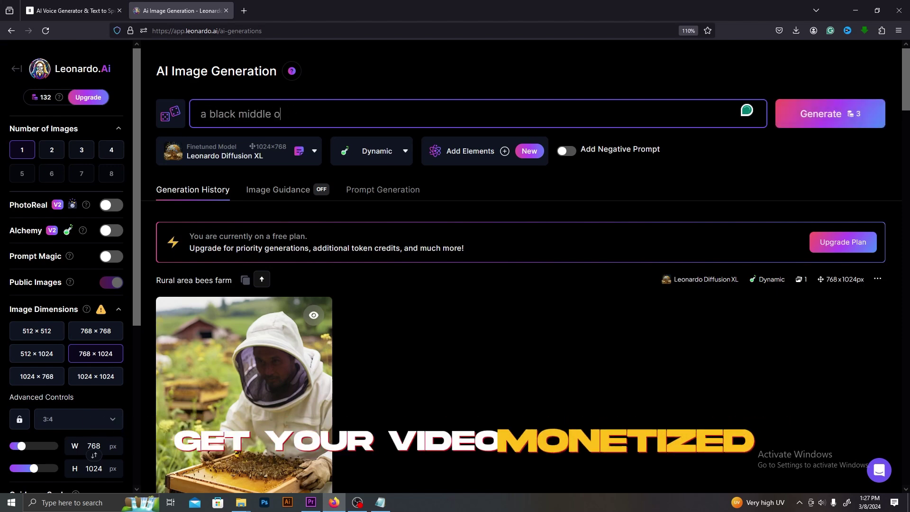
pyautogui.write('ld woman, in the r')
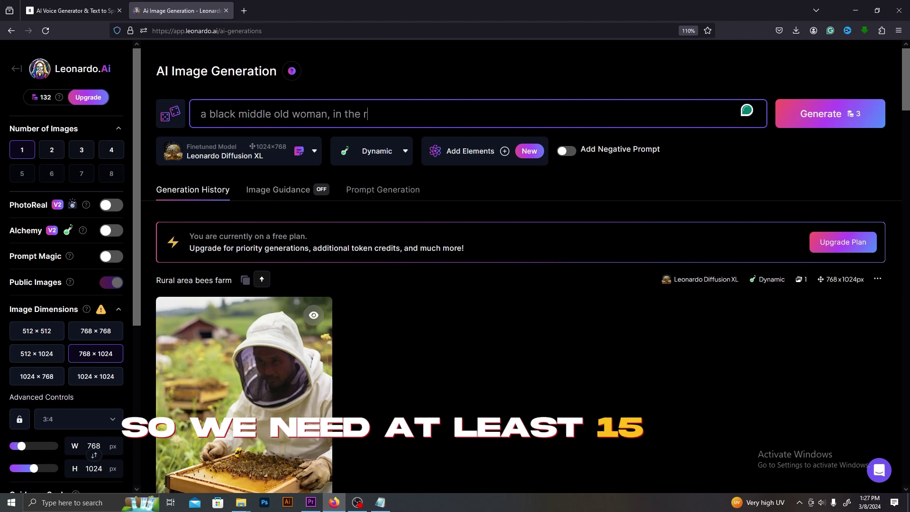
pyautogui.write('ural area firm')
pyautogui.press('Return')
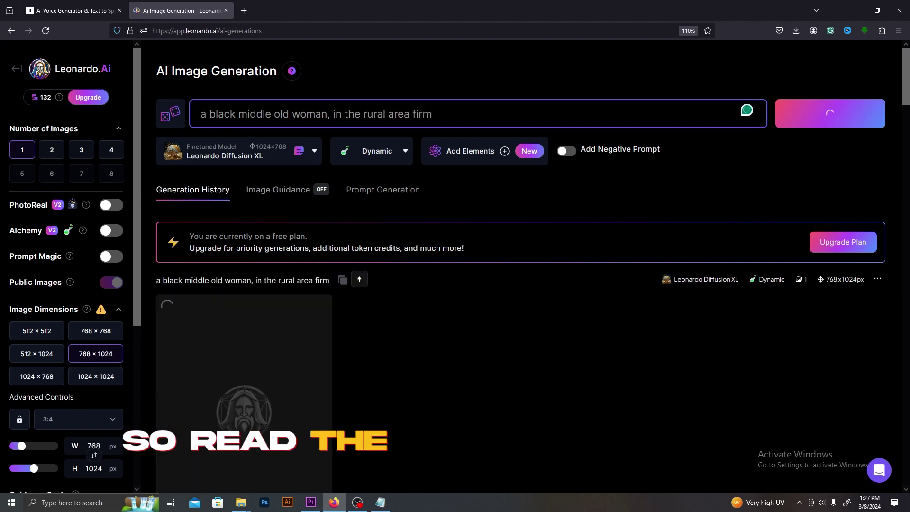
pyautogui.scroll(-5, 269, 158)
pyautogui.scroll(2, 269, 159)
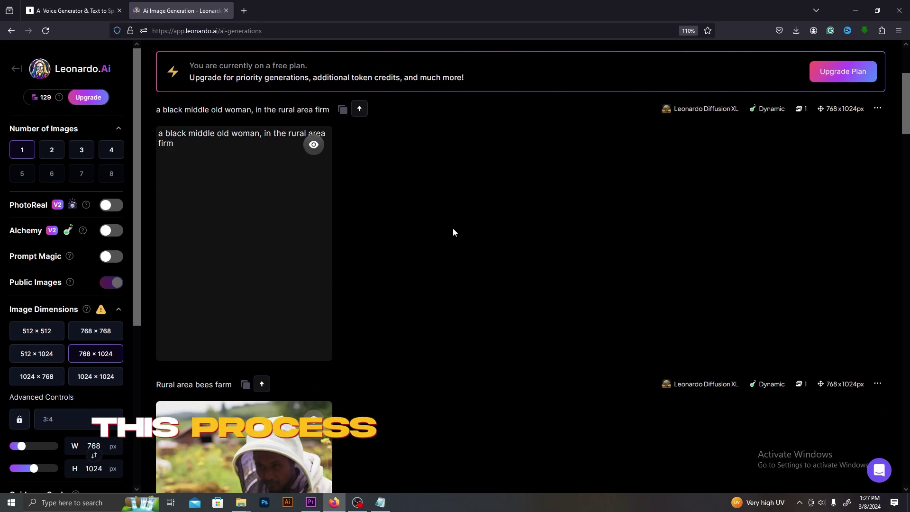
# - Switch to Runway, look over the tools offered on its home page and start a Gen-2 video from an image
pyautogui.scroll(3, 559, 293)
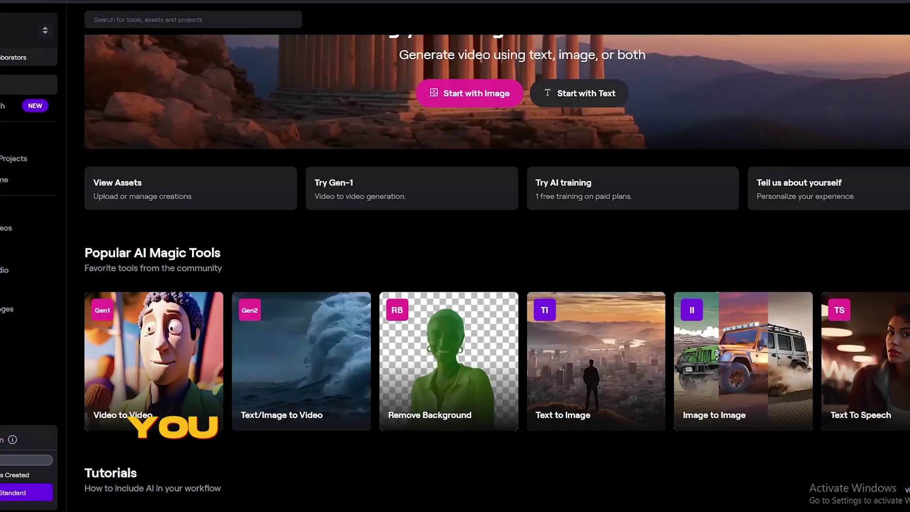
pyautogui.scroll(3, 498, 266)
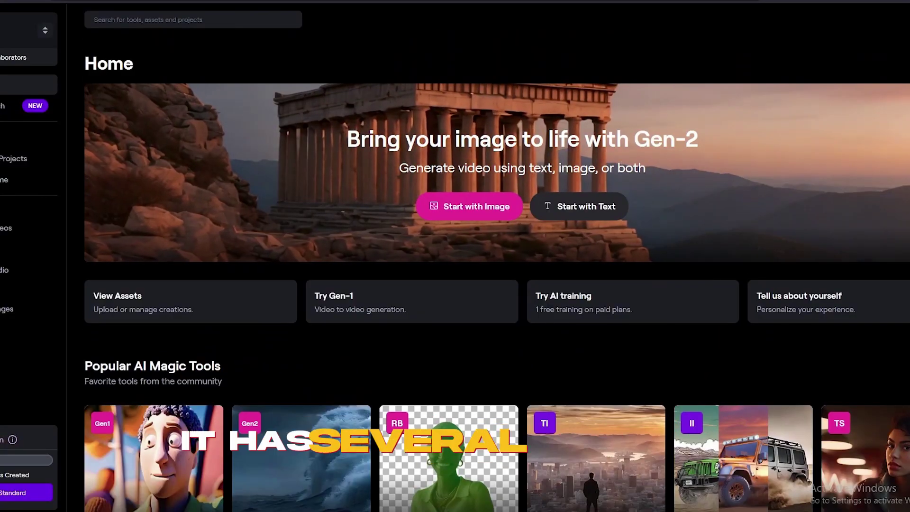
pyautogui.scroll(-3, 497, 216)
pyautogui.scroll(1, 630, 348)
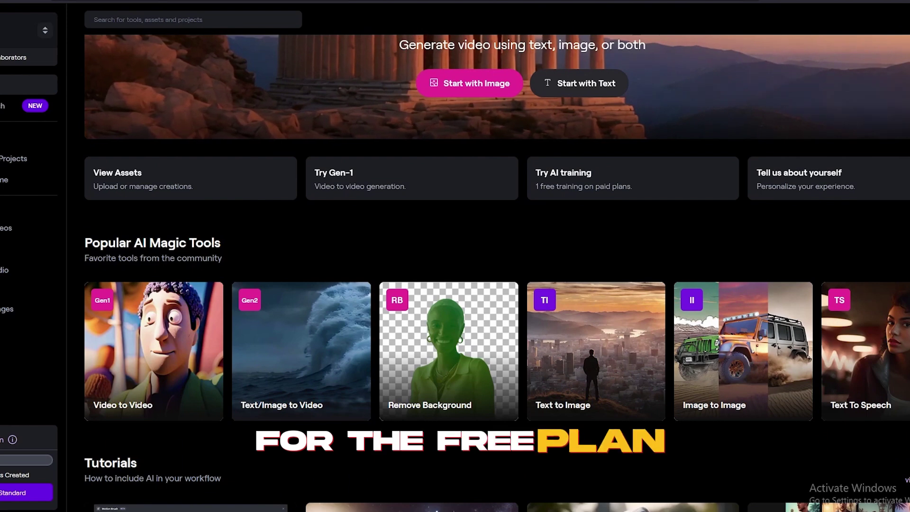
pyautogui.scroll(2, 497, 273)
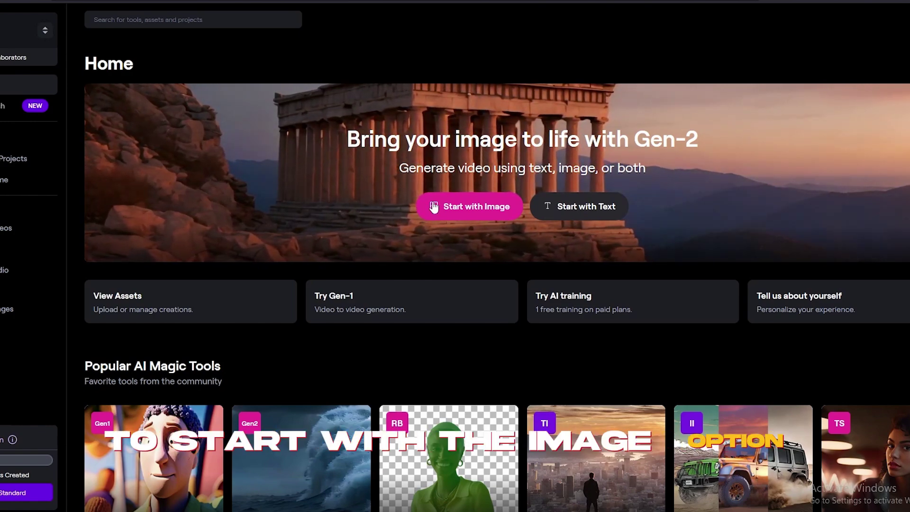
pyautogui.click(460, 207)
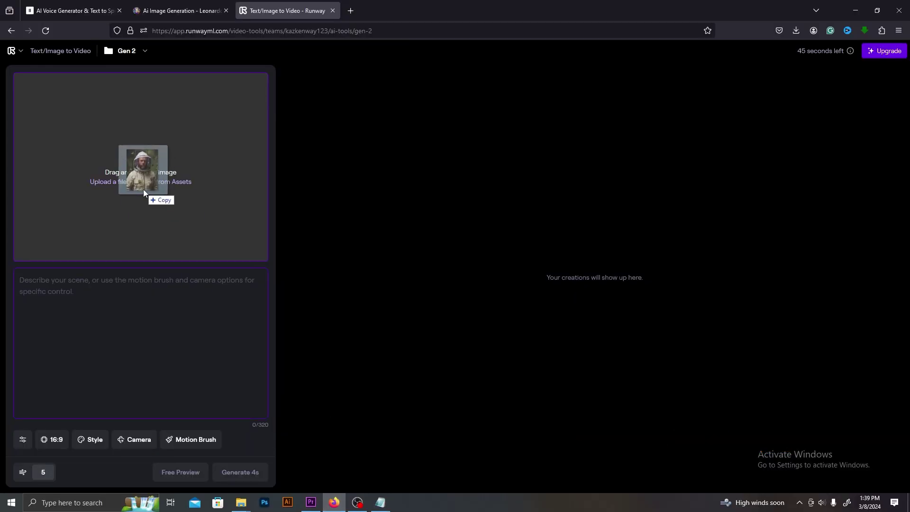
# - Upload the beekeeper image, enter the prompt "Bees are flying" and generate the 4-second video
pyautogui.moveTo(209, 278); pyautogui.dragTo(143, 189)
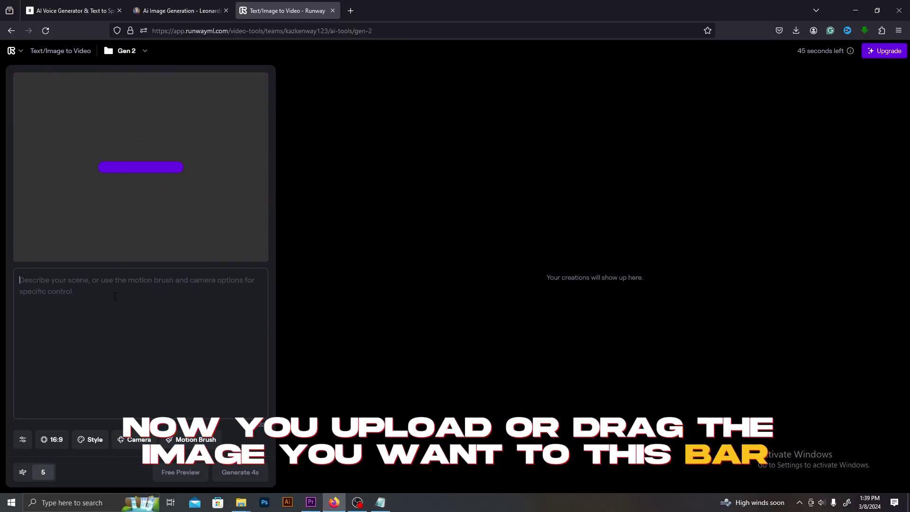
pyautogui.write('Bees are flying')
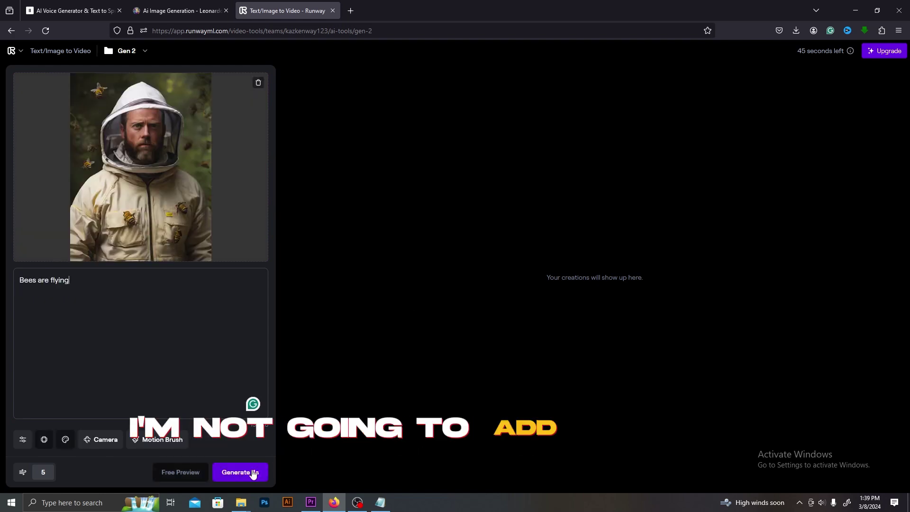
pyautogui.click(253, 473)
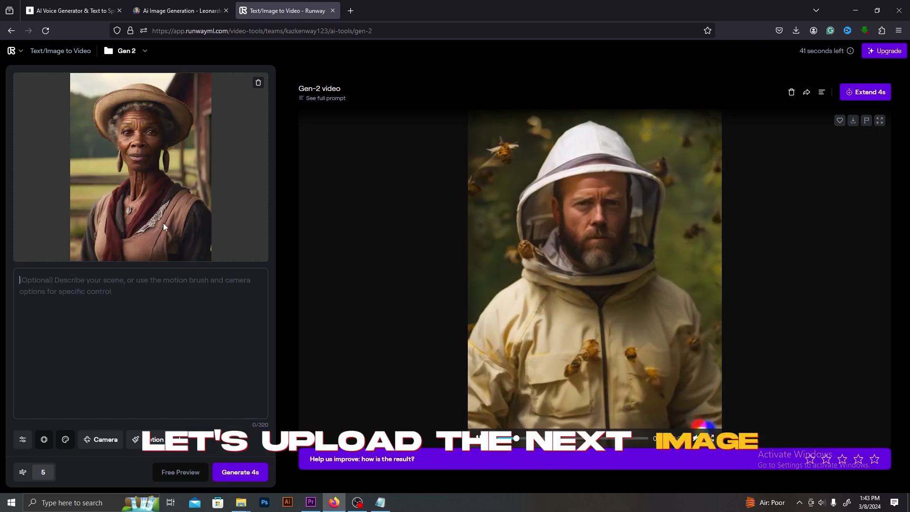
# - Paint the field, fence and sky behind the woman with Brush 1 of the Motion Brush, using auto-detected areas
pyautogui.click(176, 441)
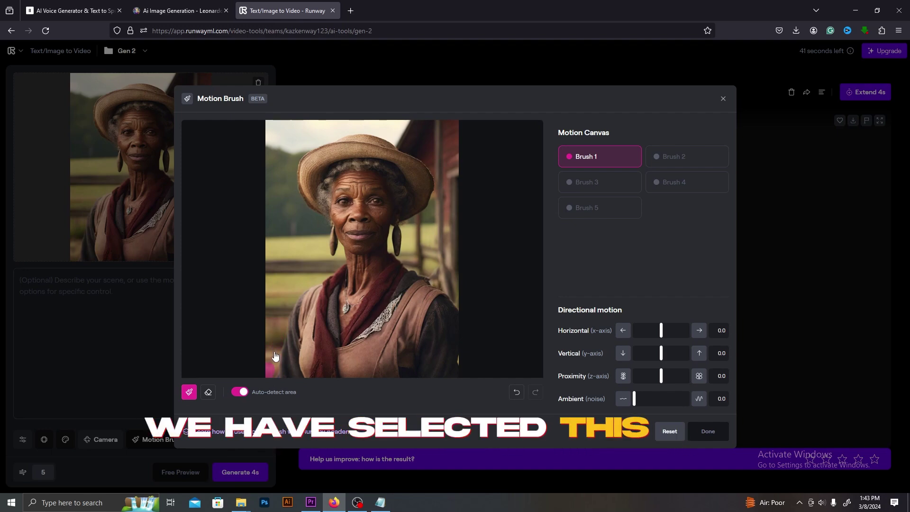
pyautogui.moveTo(268, 364); pyautogui.dragTo(274, 352)
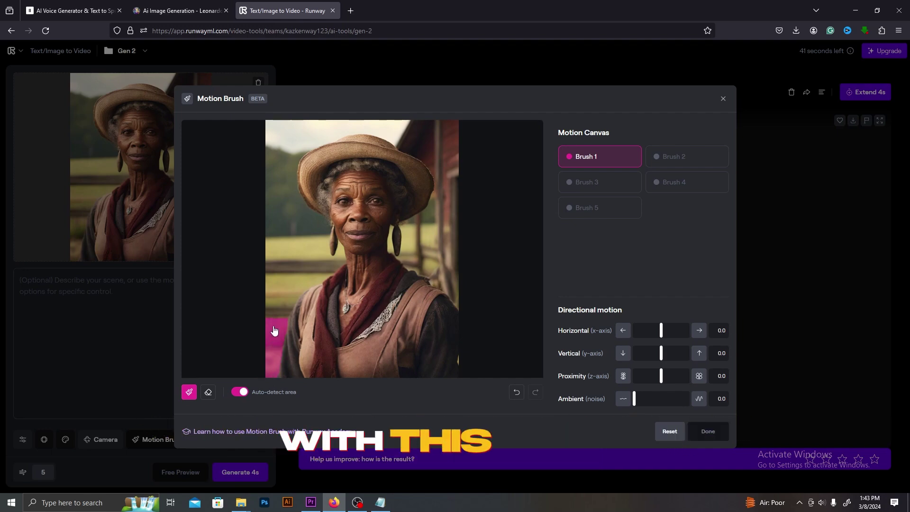
pyautogui.moveTo(280, 306)
pyautogui.mouseDown()
pyautogui.moveTo(306, 255)
pyautogui.moveTo(285, 224)
pyautogui.moveTo(285, 156)
pyautogui.moveTo(298, 223)
pyautogui.moveTo(295, 132)
pyautogui.moveTo(383, 127)
pyautogui.moveTo(335, 137)
pyautogui.mouseUp()
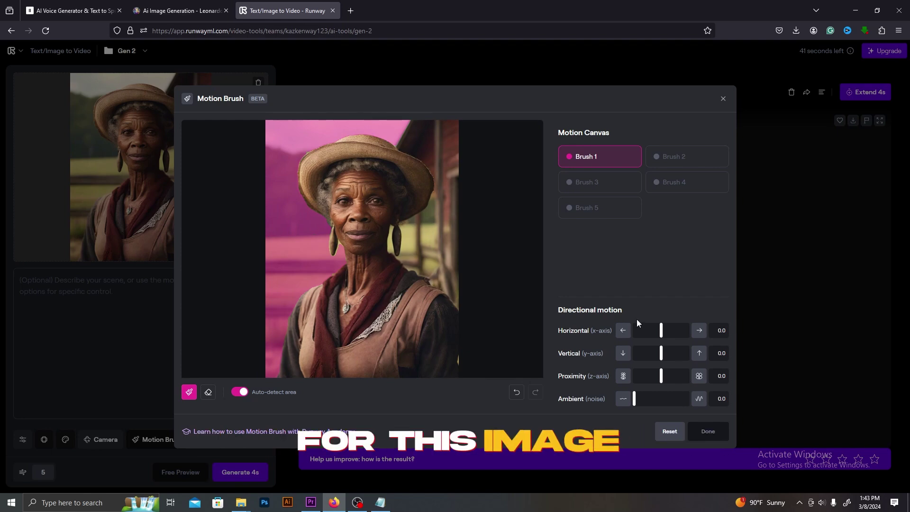
# - Set Brush 1's horizontal motion to 0.9, apply the motion brush and generate the woman's 4-second video
pyautogui.moveTo(658, 330); pyautogui.dragTo(664, 331)
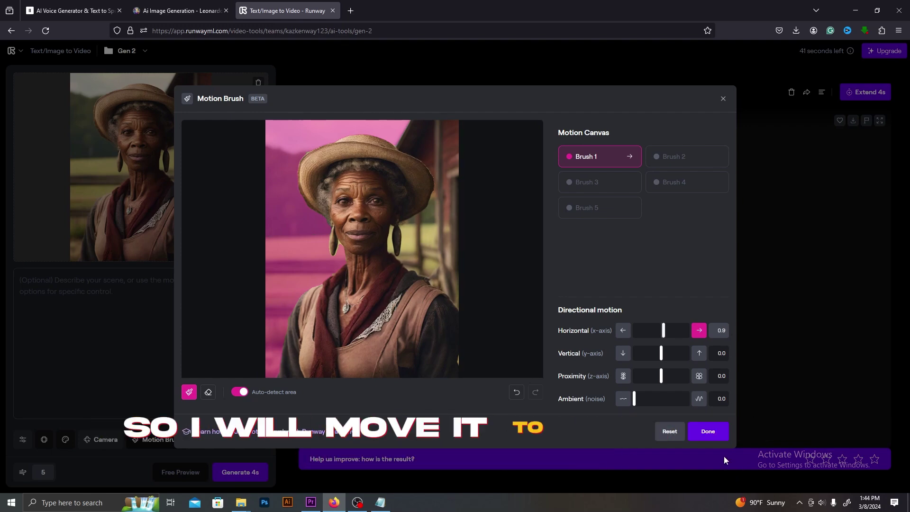
pyautogui.click(711, 432)
pyautogui.click(242, 474)
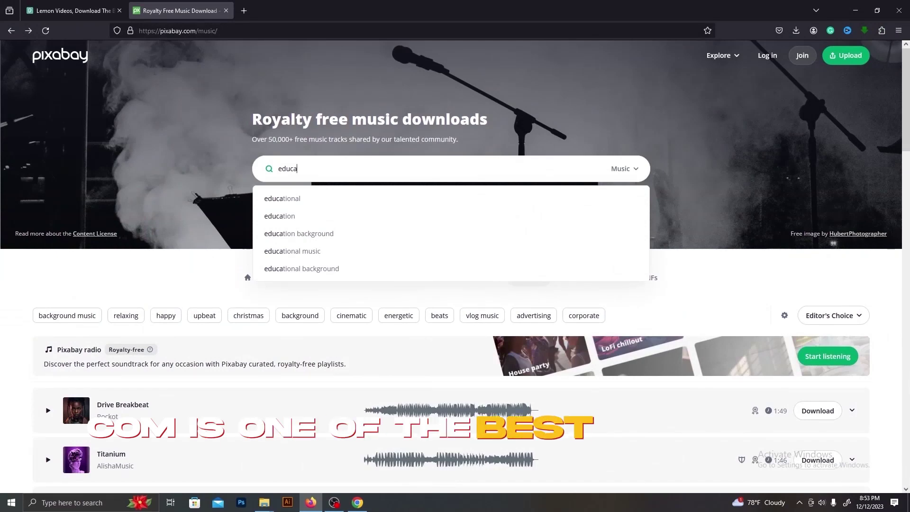
# - Search Pixabay for "educational music" and preview the track "Motivational Day"
pyautogui.click(350, 252)
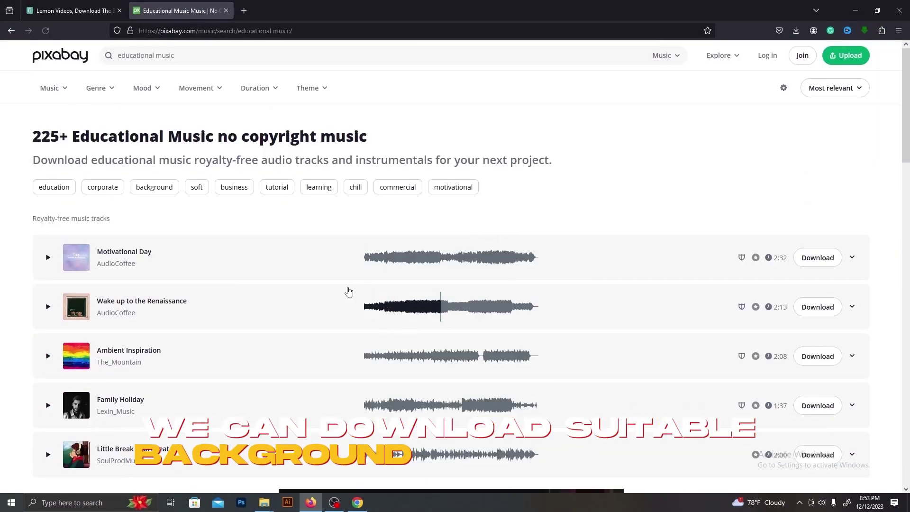
pyautogui.click(48, 258)
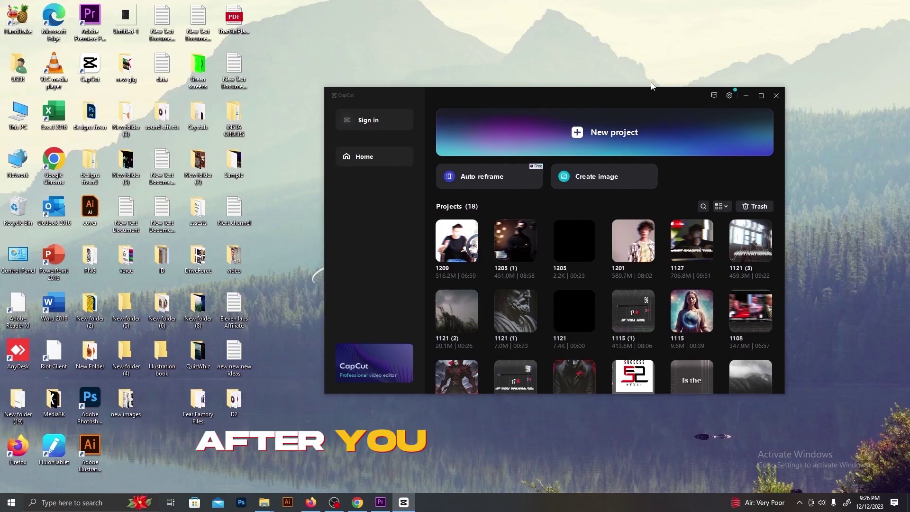
# - In a new CapCut project, enter the project name "video1" and choose the 9:16 aspect ratio
pyautogui.press('super+d')
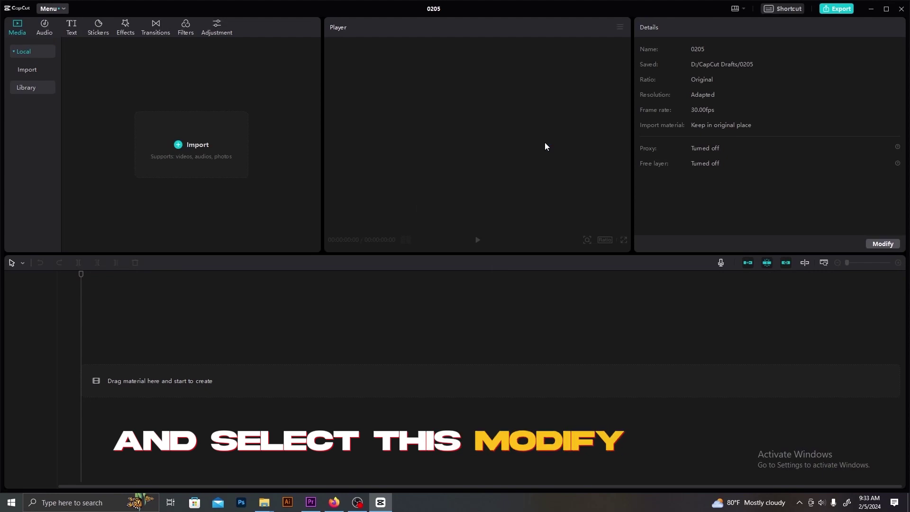
pyautogui.click(883, 244)
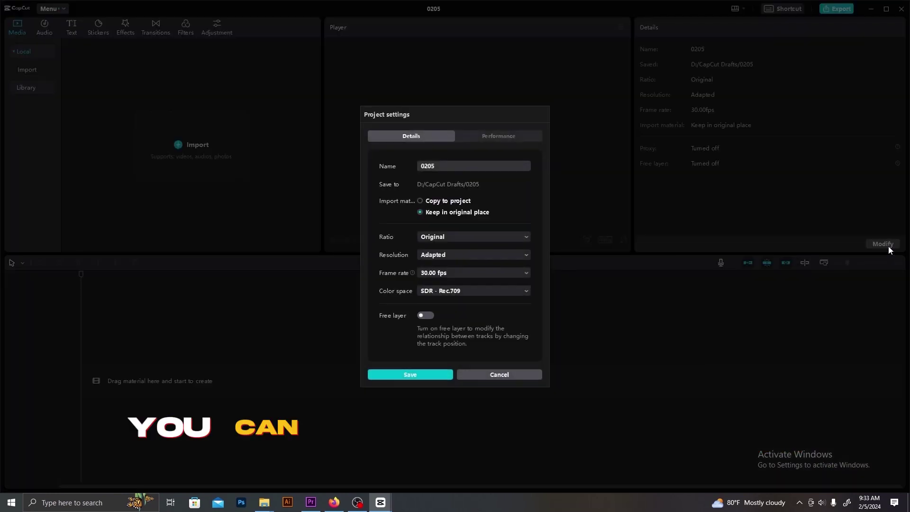
pyautogui.moveTo(450, 166); pyautogui.dragTo(406, 164)
pyautogui.write('video')
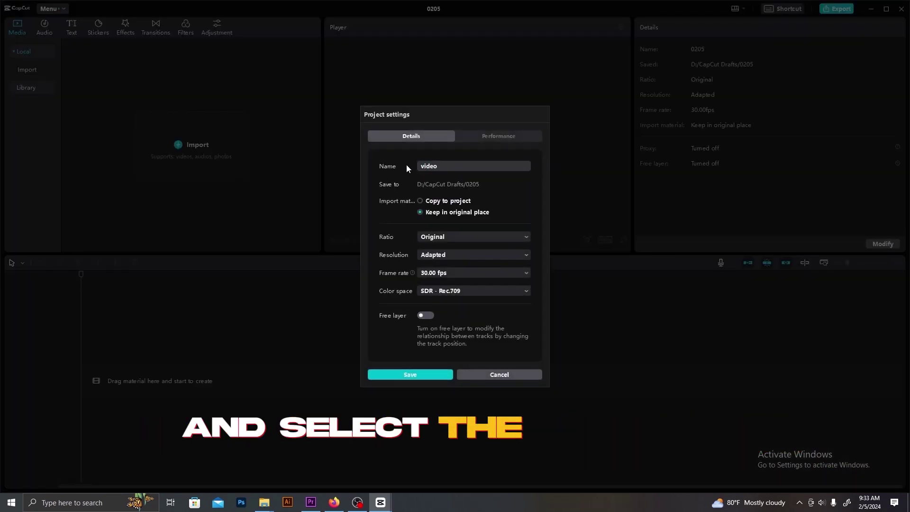
pyautogui.write('1')
pyautogui.click(438, 237)
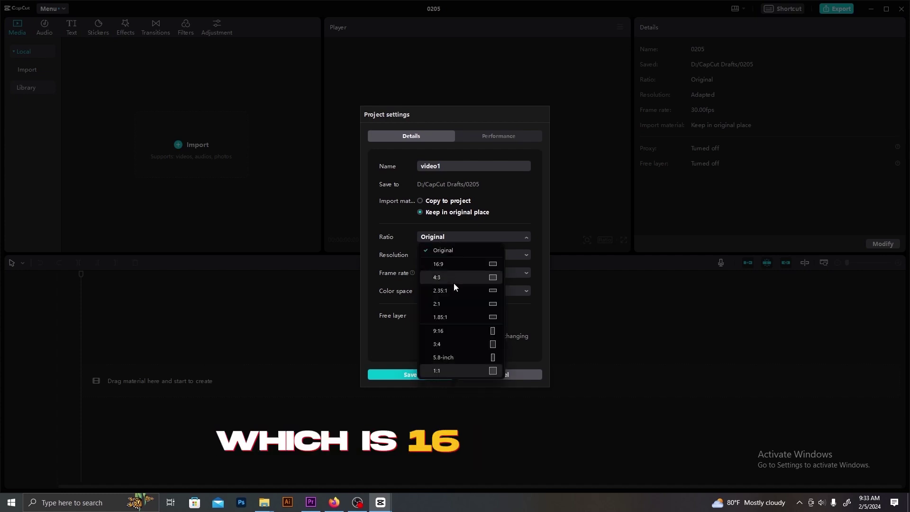
pyautogui.click(459, 331)
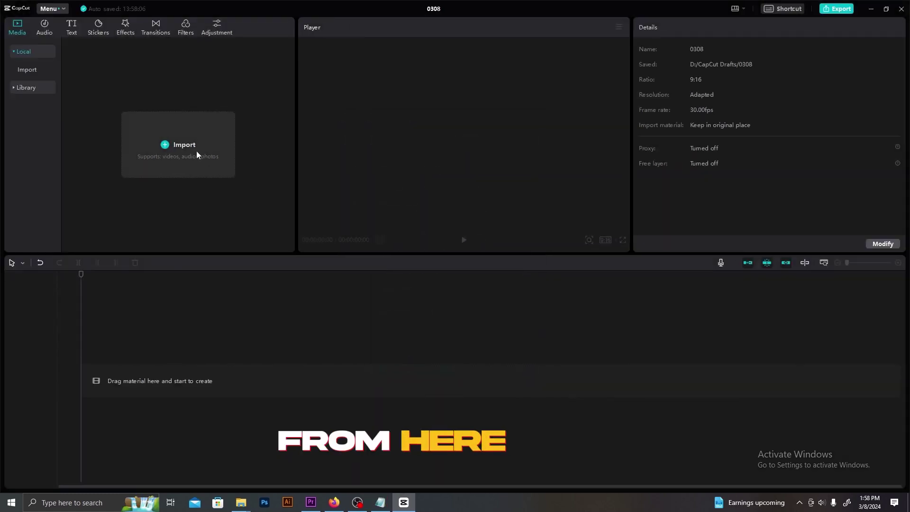
# - Import the ElevenLabs voiceover audio from the Movie folder on the Desktop into the project
pyautogui.click(196, 151)
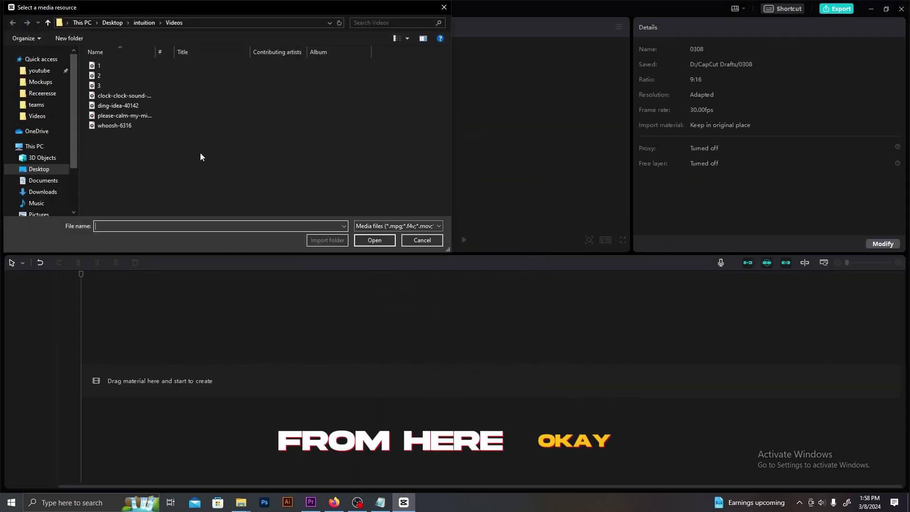
pyautogui.click(45, 170)
pyautogui.click(156, 166)
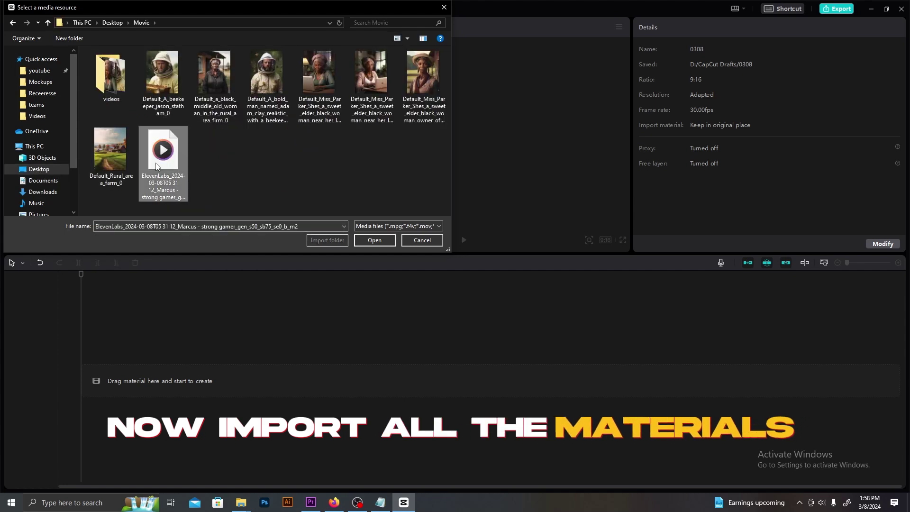
pyautogui.doubleClick(156, 166)
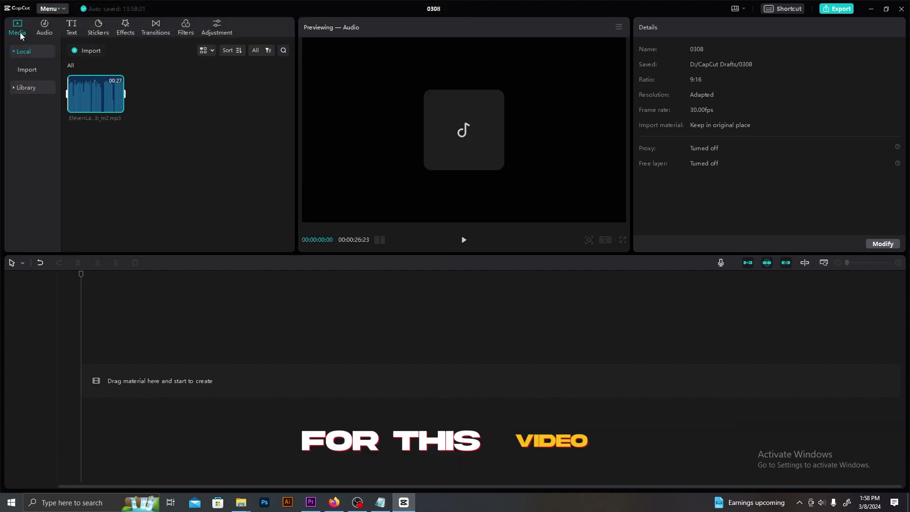
# - Import all the Gen-2 video clips from the Movie folder's videos subfolder
pyautogui.click(27, 70)
pyautogui.doubleClick(110, 78)
pyautogui.moveTo(119, 164); pyautogui.dragTo(436, 66)
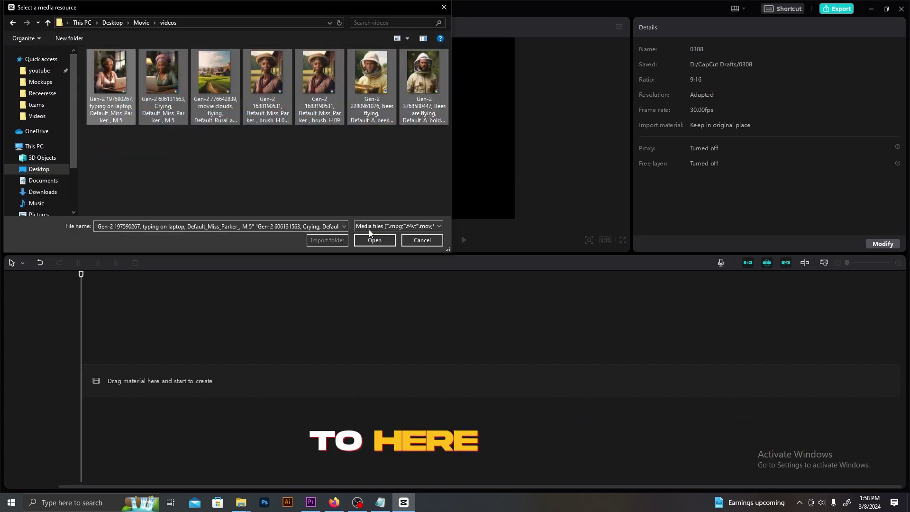
pyautogui.click(372, 240)
# - Place the ElevenLabs voiceover at the start of the timeline and play a moment of it
pyautogui.moveTo(105, 99); pyautogui.dragTo(92, 388)
pyautogui.press('space')
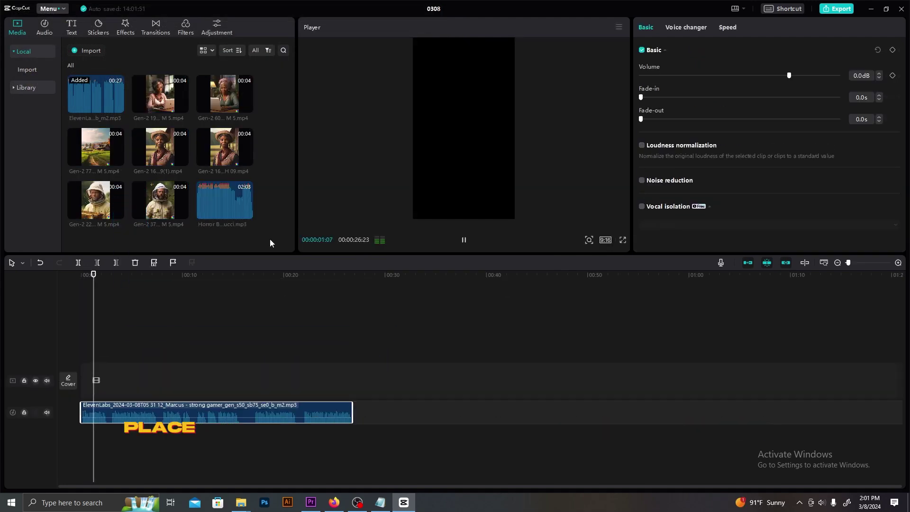
pyautogui.press('space')
# - Add the clips above the voiceover in story order: both beekeepers, woman outdoors, woman at laptop, rural farm, crying woman, woman at laptop again
pyautogui.moveTo(109, 207); pyautogui.dragTo(97, 382)
pyautogui.click(182, 214)
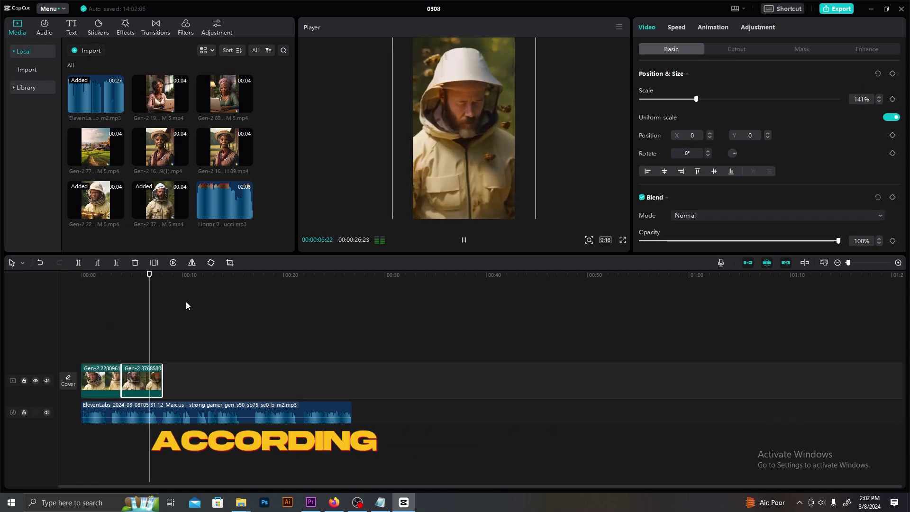
pyautogui.click(182, 160)
pyautogui.click(181, 107)
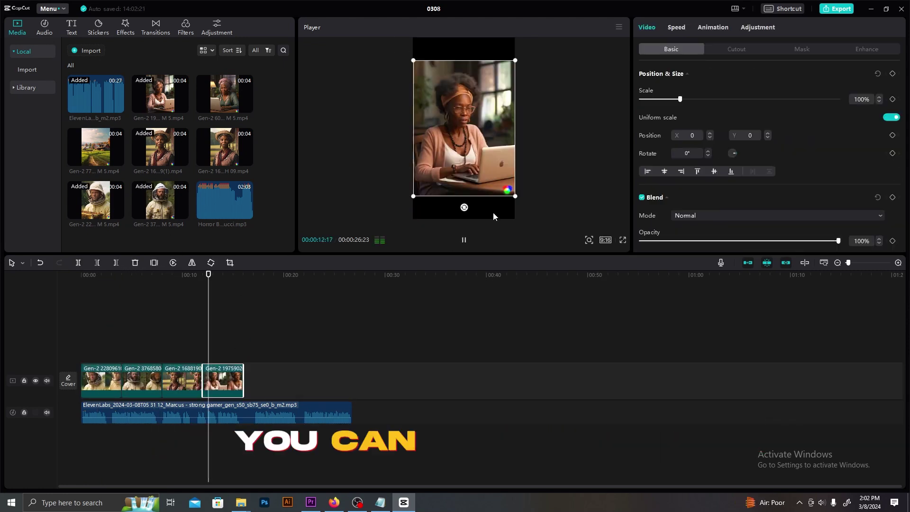
pyautogui.click(117, 160)
pyautogui.press('space')
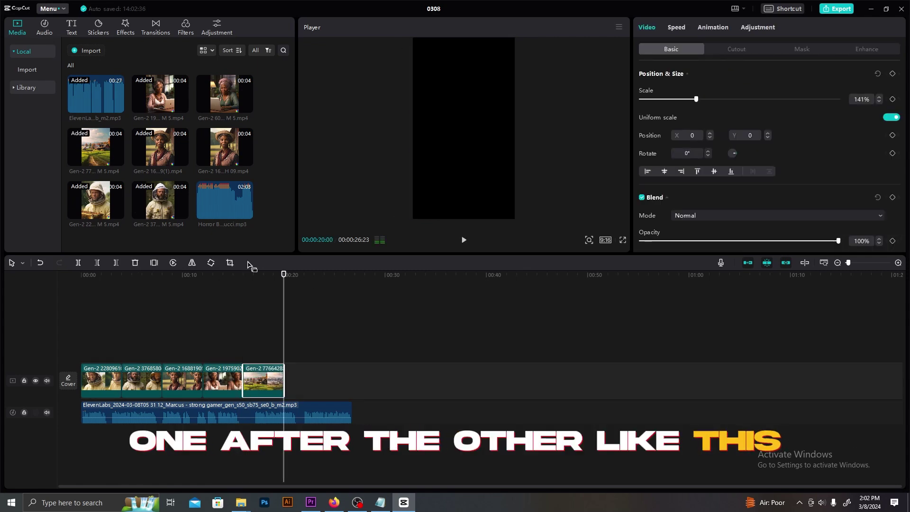
pyautogui.click(246, 107)
pyautogui.press('space')
pyautogui.moveTo(159, 94); pyautogui.dragTo(351, 378)
# - Return the playhead to the start and apply the Pendulum 1 combo animation to the first beekeeper clip
pyautogui.moveTo(351, 275); pyautogui.dragTo(85, 320)
pyautogui.click(93, 387)
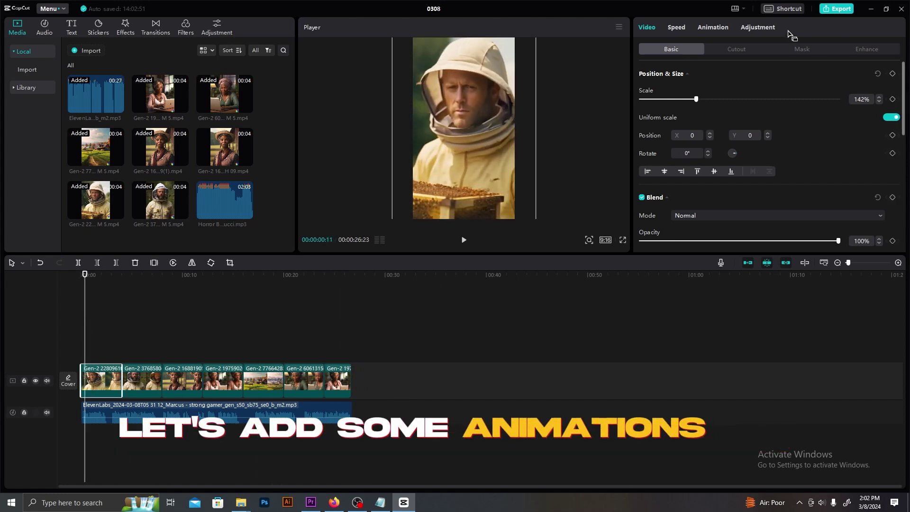
pyautogui.click(711, 30)
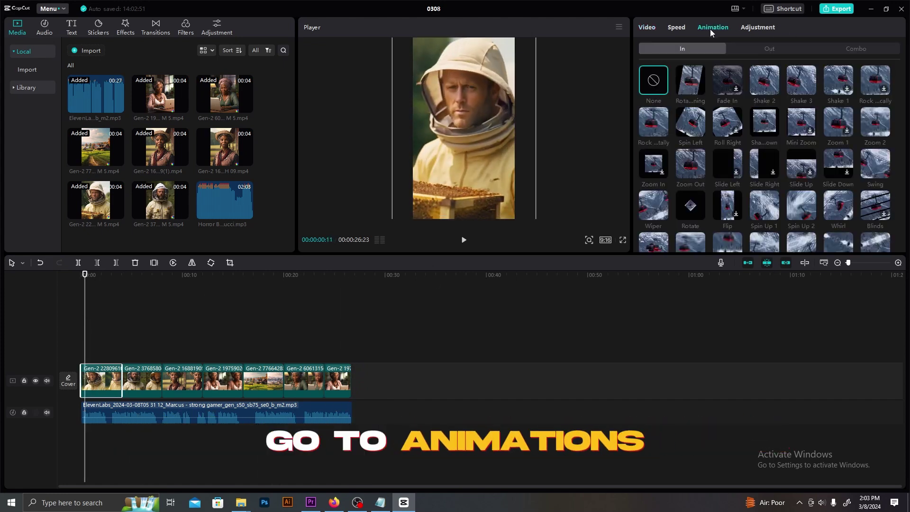
pyautogui.click(856, 47)
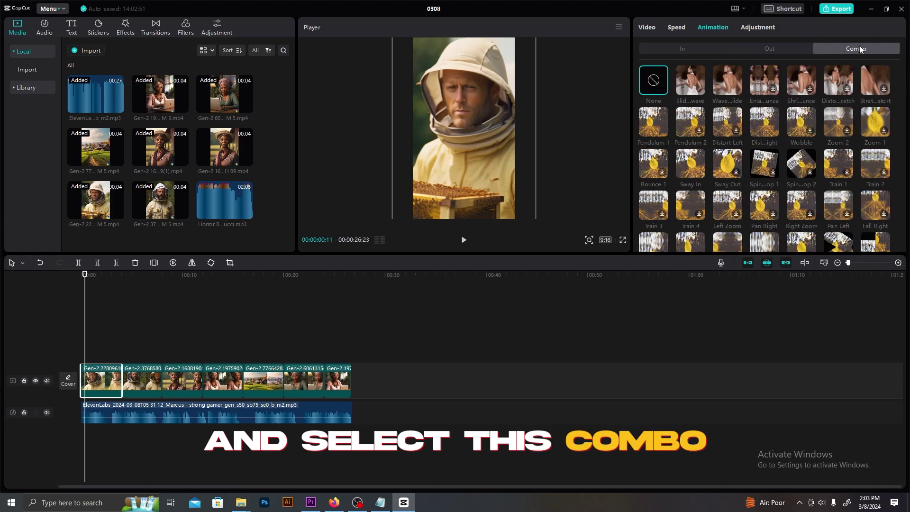
pyautogui.click(655, 122)
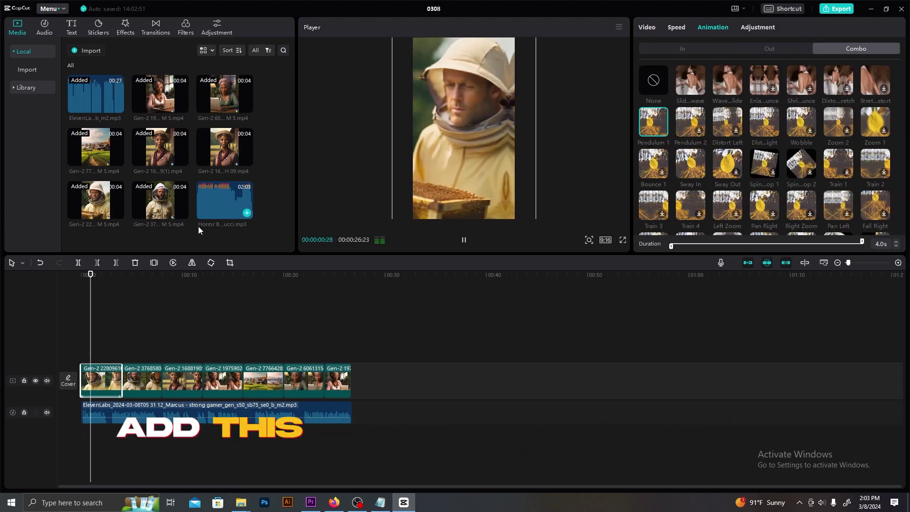
# - Apply the Pendulum 1 combo animation to the remaining timeline clips and return the playhead to the start
pyautogui.click(654, 123)
pyautogui.click(223, 381)
pyautogui.click(654, 124)
pyautogui.click(263, 381)
pyautogui.click(654, 124)
pyautogui.click(304, 381)
pyautogui.click(654, 124)
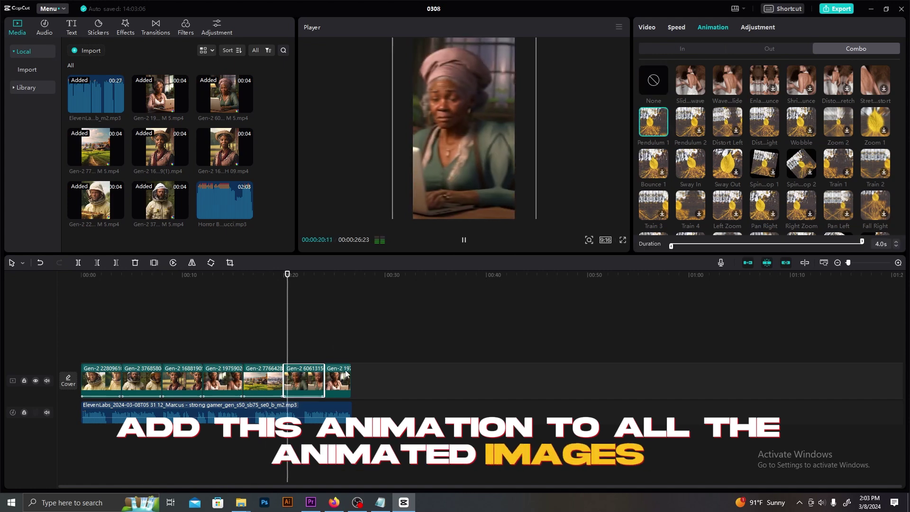
pyautogui.click(338, 381)
pyautogui.click(654, 123)
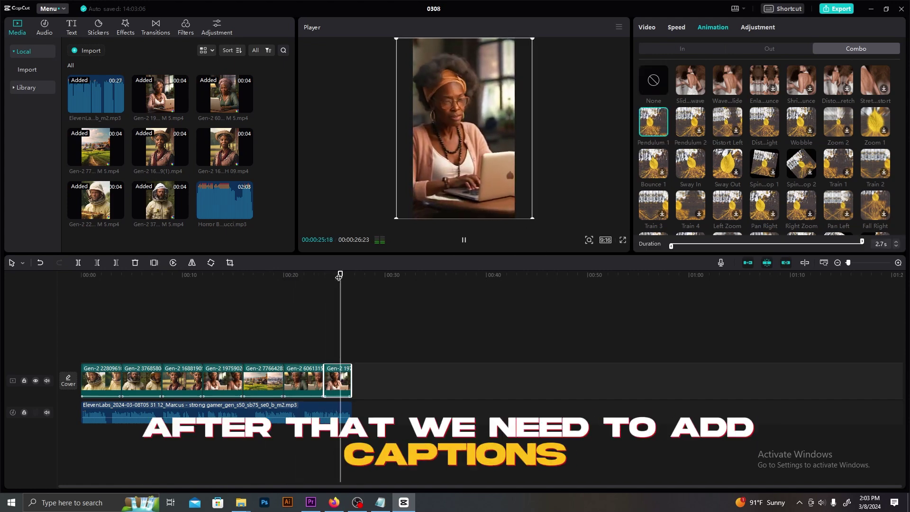
pyautogui.moveTo(349, 275); pyautogui.dragTo(81, 339)
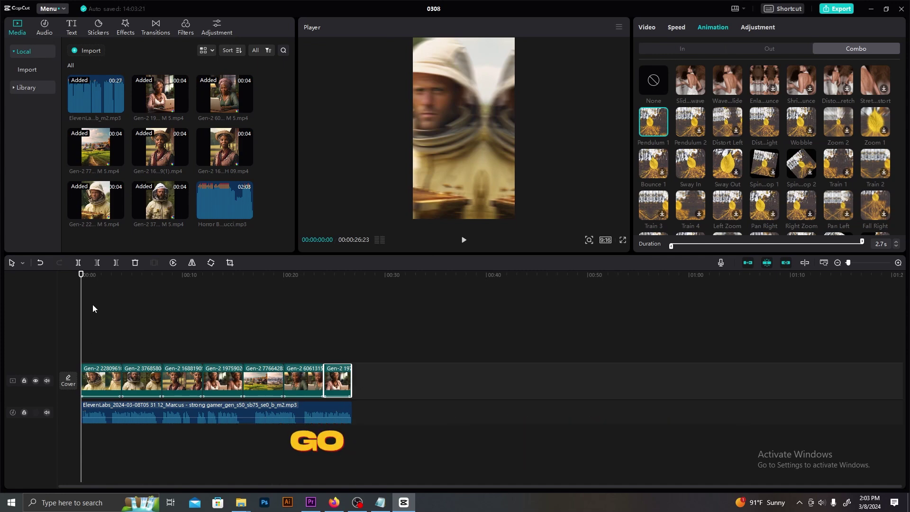
# - Generate English auto captions from the voiceover
pyautogui.click(72, 26)
pyautogui.click(34, 108)
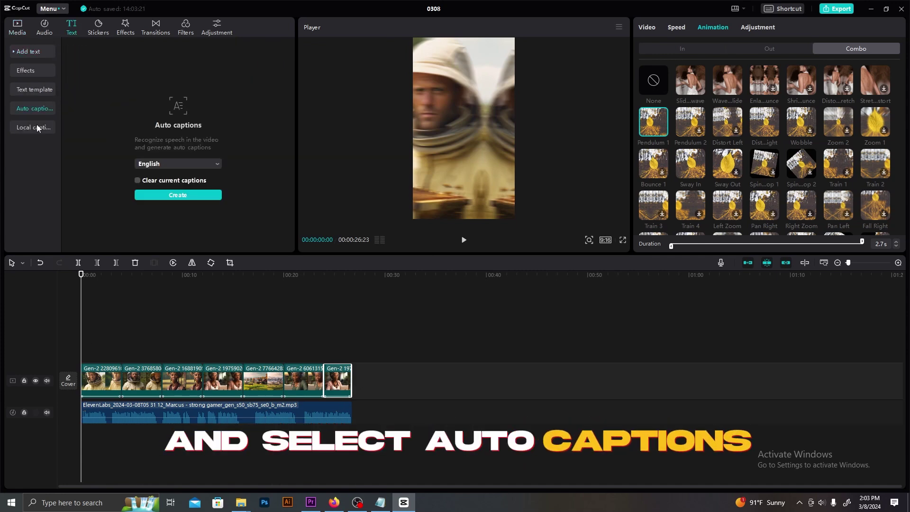
pyautogui.click(203, 195)
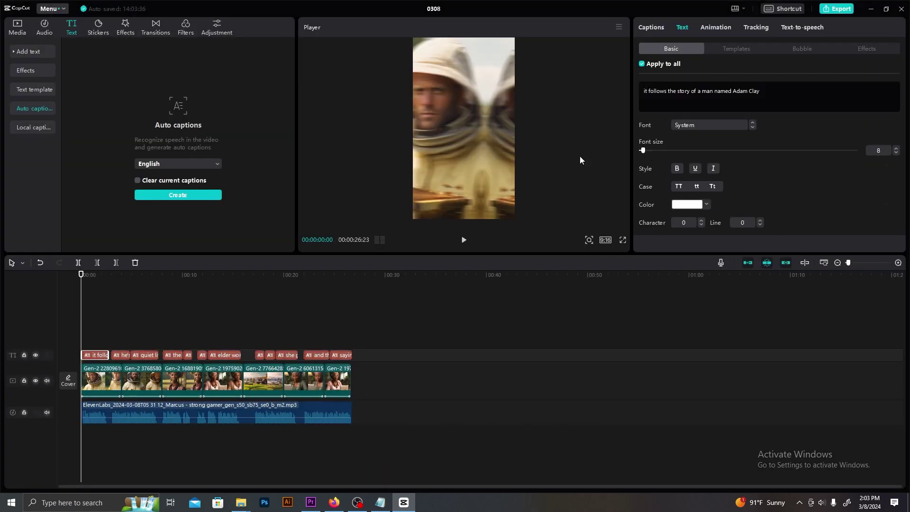
# - Set the font size of all captions to 15 and try the Fervent font on them
pyautogui.click(87, 355)
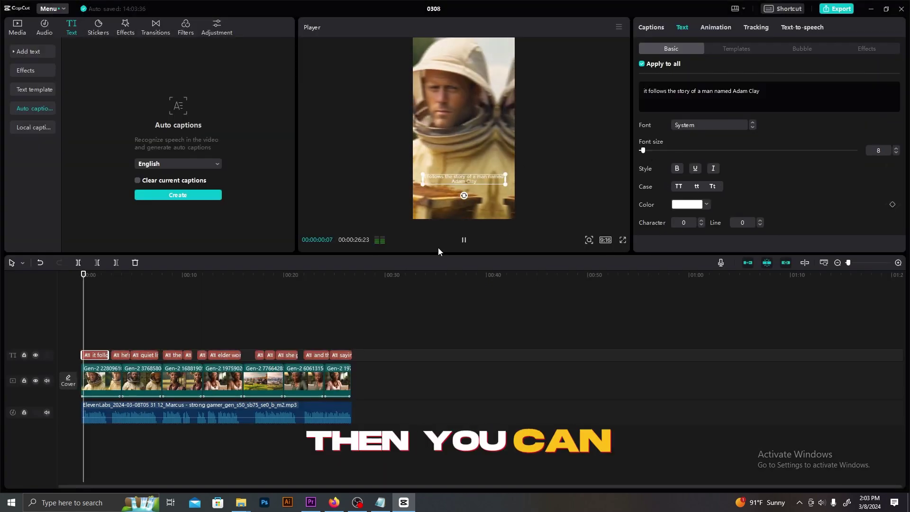
pyautogui.moveTo(646, 152); pyautogui.dragTo(649, 153)
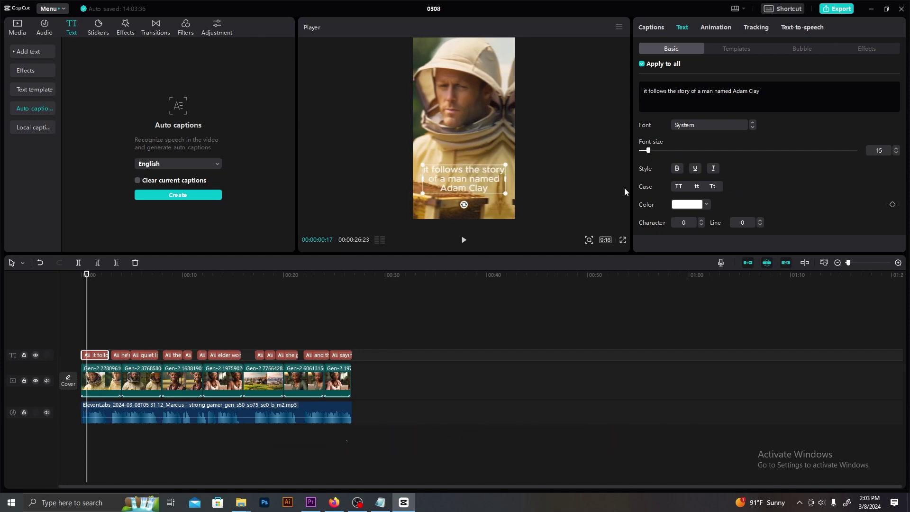
pyautogui.click(719, 126)
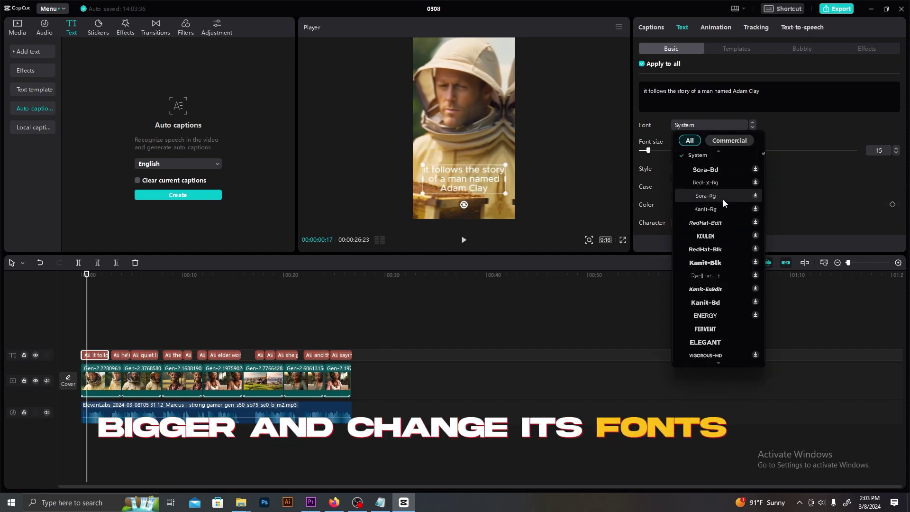
pyautogui.scroll(-2, 724, 200)
pyautogui.click(733, 243)
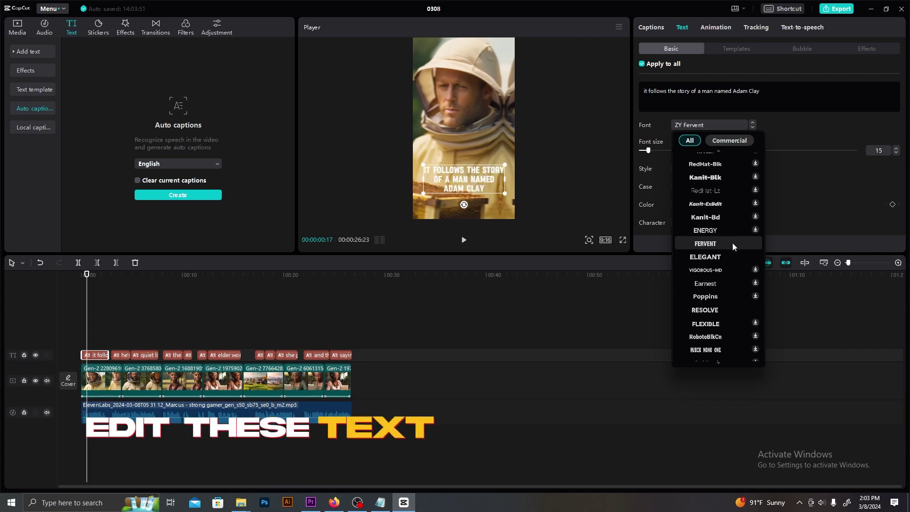
# - Look through more caption fonts, try Resolve and settle on Elegant for all captions
pyautogui.scroll(-6, 732, 240)
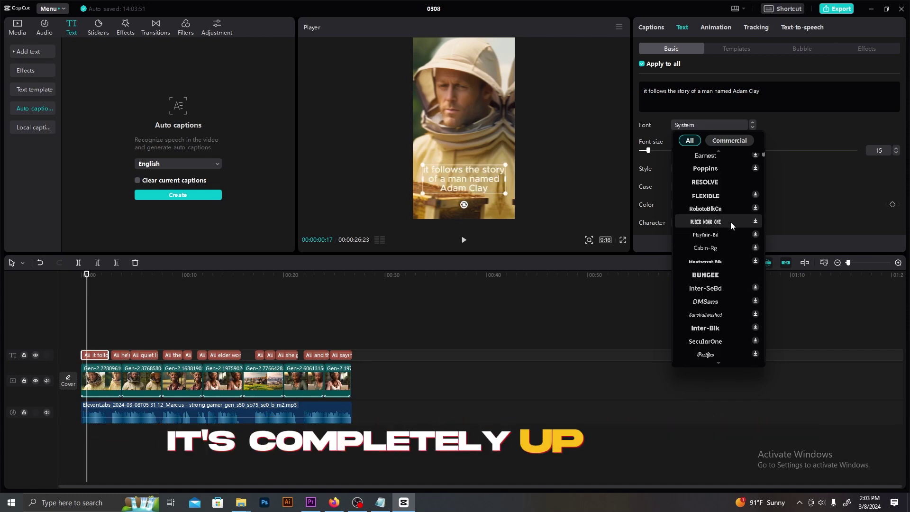
pyautogui.scroll(-3, 722, 191)
pyautogui.scroll(5, 732, 238)
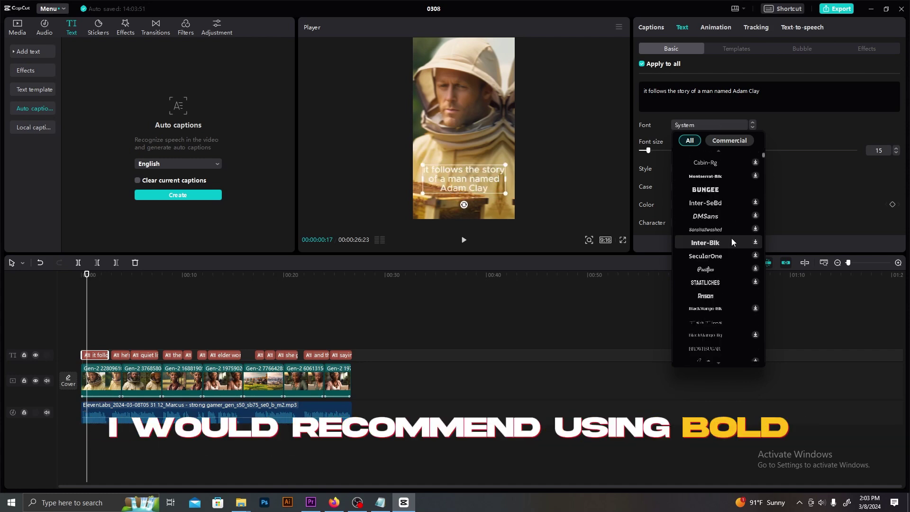
pyautogui.click(724, 187)
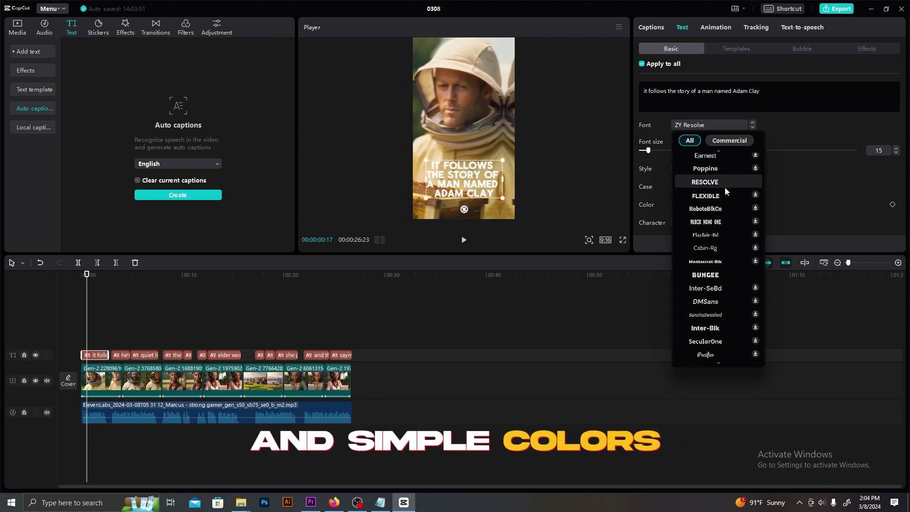
pyautogui.scroll(3, 725, 187)
pyautogui.click(722, 172)
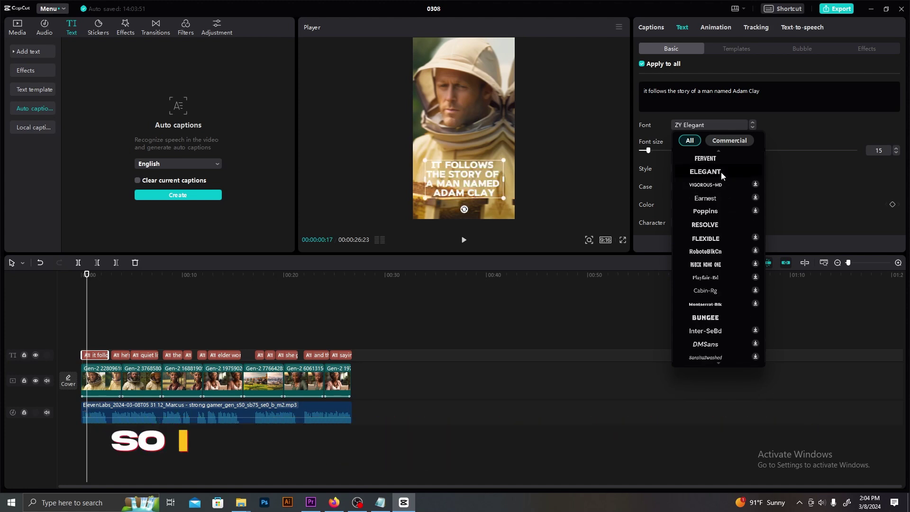
pyautogui.click(571, 194)
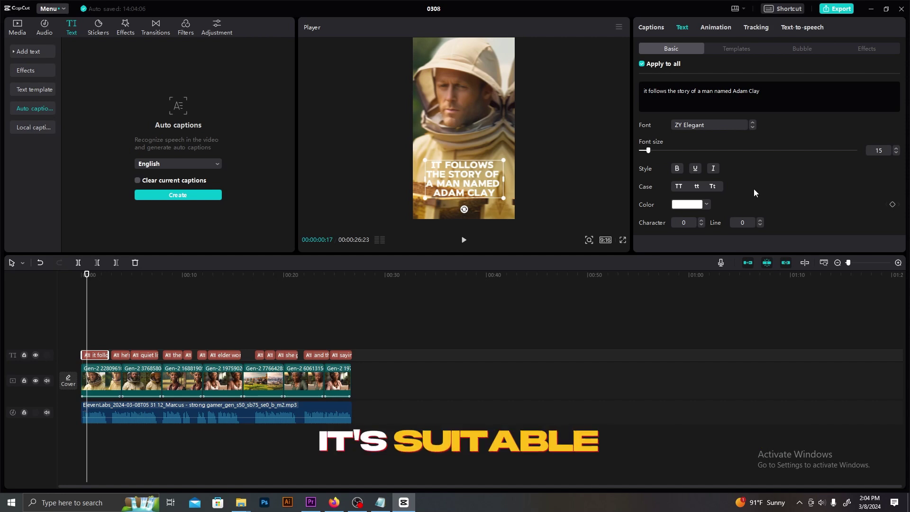
# - Apply the white preset style with a pinkish shadow to all captions and move the playhead to the last caption
pyautogui.scroll(-3, 755, 192)
pyautogui.scroll(-3, 784, 178)
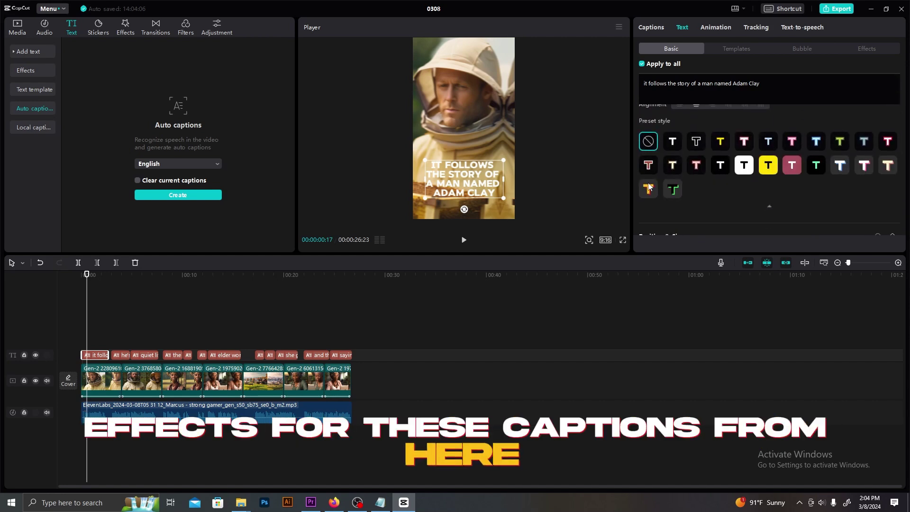
pyautogui.click(375, 326)
pyautogui.click(338, 301)
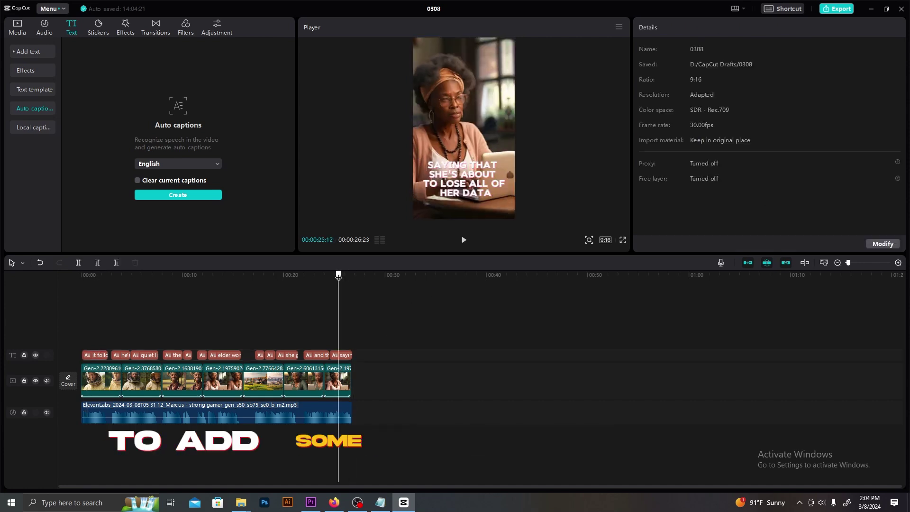
# - Apply the pop caption animation with green word highlighting to all captions, play part of it and return the playhead to the start
pyautogui.moveTo(397, 300); pyautogui.dragTo(79, 365)
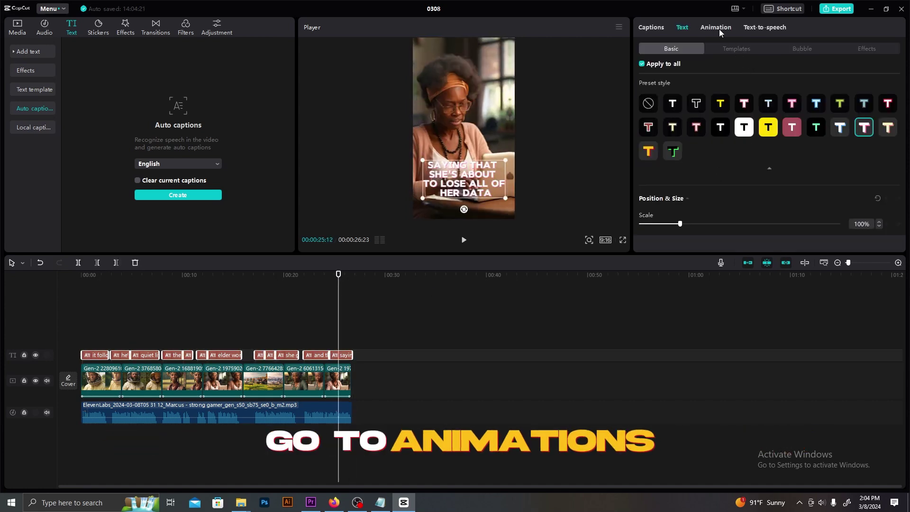
pyautogui.click(719, 29)
pyautogui.click(875, 51)
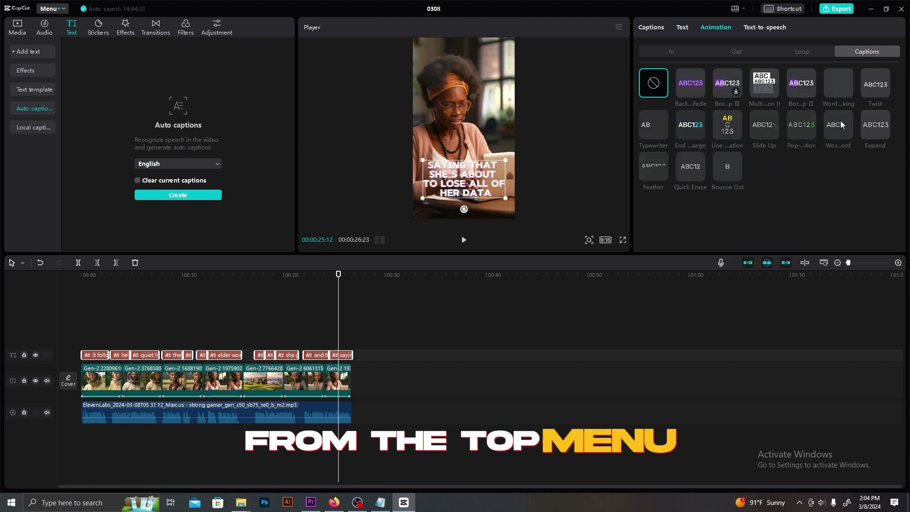
pyautogui.click(801, 130)
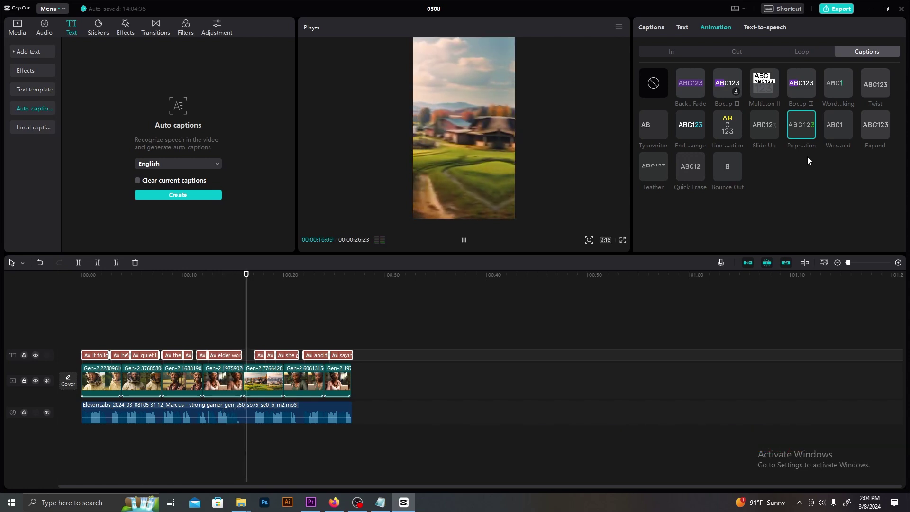
pyautogui.press('space')
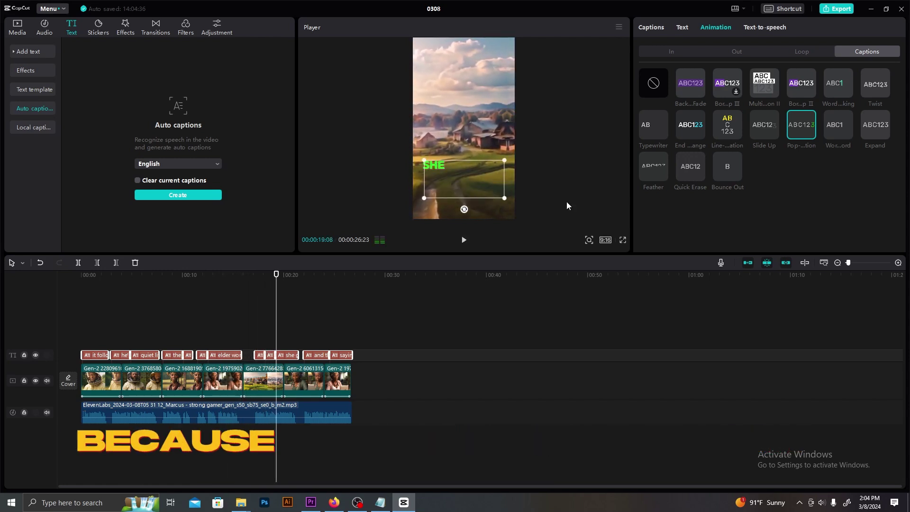
pyautogui.moveTo(242, 283); pyautogui.dragTo(78, 297)
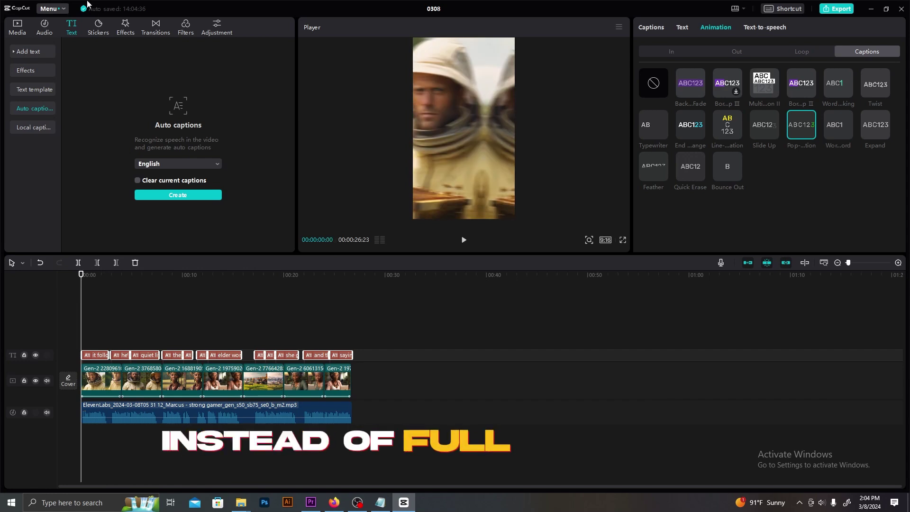
# - Add the Horror Bass Choir music under the voiceover from the start and lower its volume to -19.9 dB
pyautogui.click(25, 26)
pyautogui.moveTo(225, 200); pyautogui.dragTo(123, 443)
pyautogui.press('space')
pyautogui.press('space')
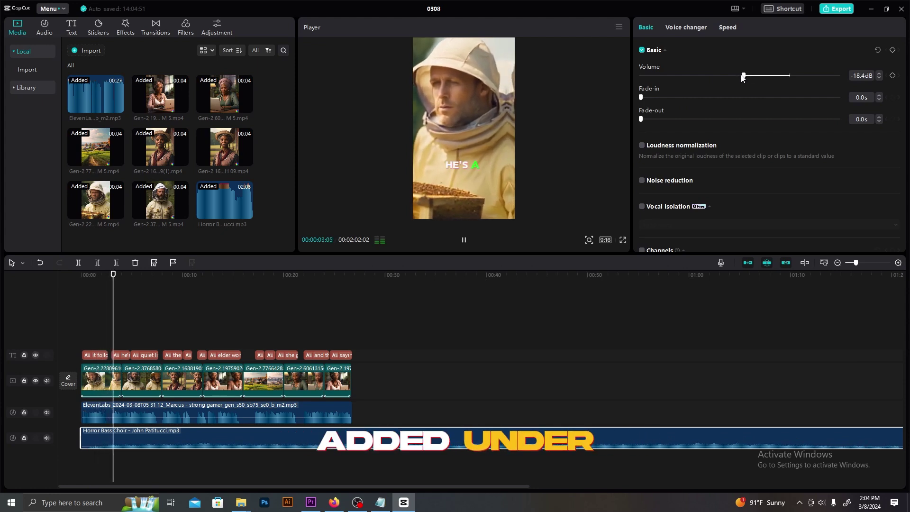
pyautogui.moveTo(743, 76); pyautogui.dragTo(740, 76)
# - Check the balance of music and voiceover by playing from about 6, 12 and 20 seconds
pyautogui.click(148, 275)
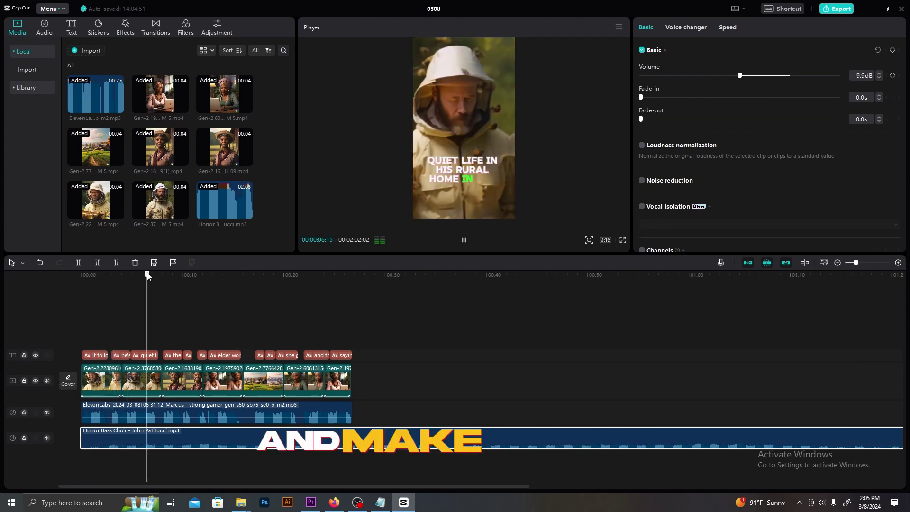
pyautogui.click(206, 273)
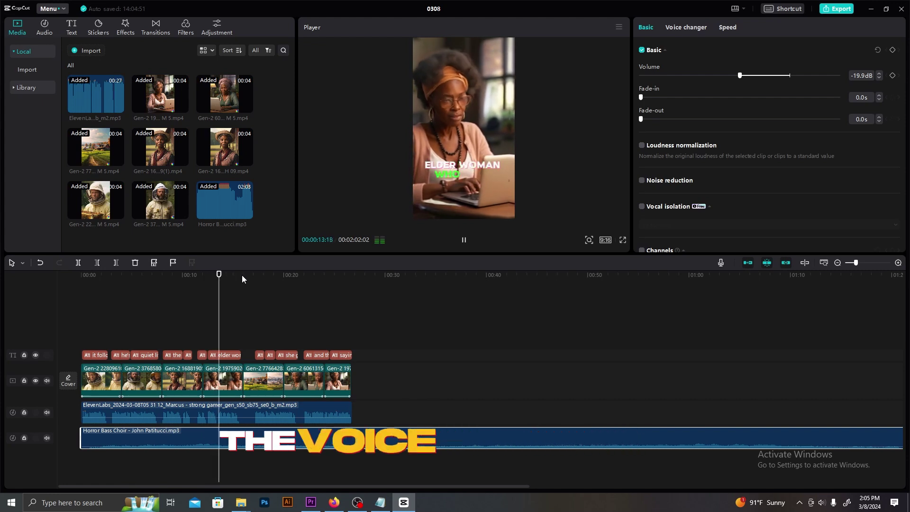
pyautogui.click(290, 277)
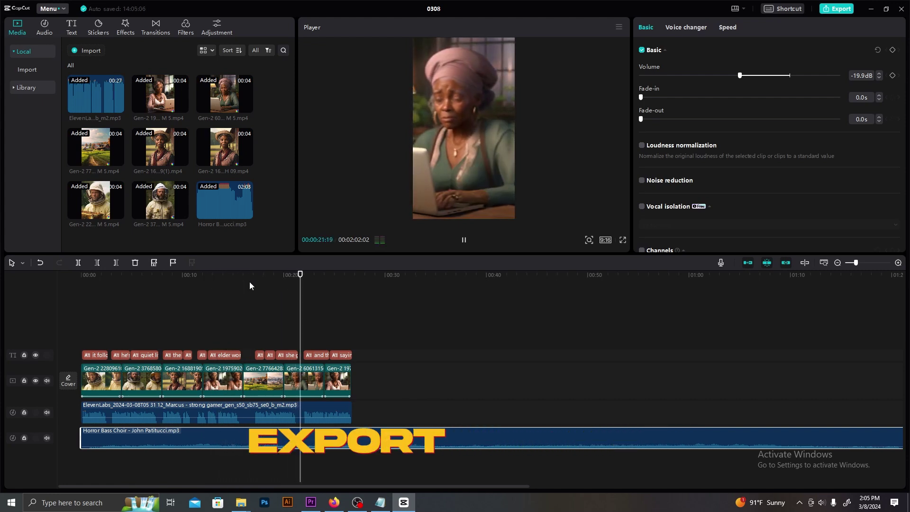